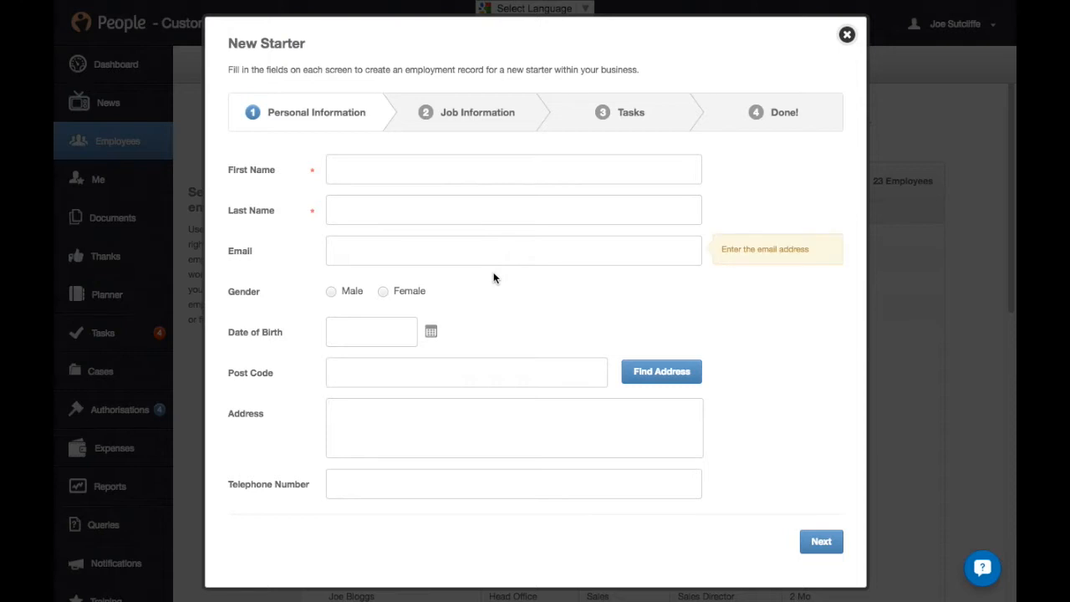
# Enter the new starter's first and last name and continue to the job information.
pyautogui.click(410, 168)
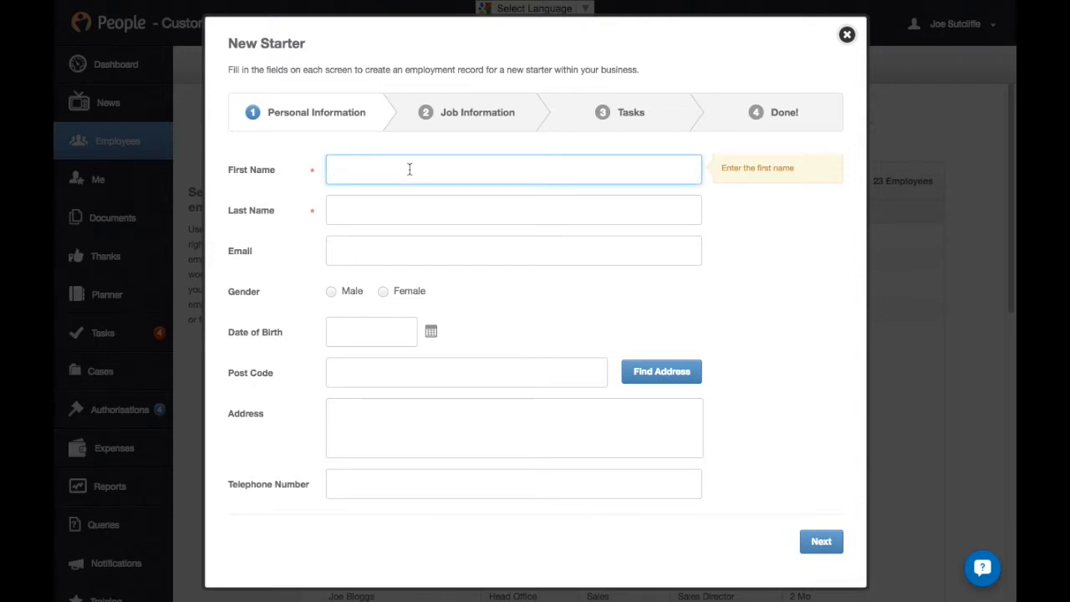
pyautogui.write('John')
pyautogui.press('Tab')
pyautogui.write('Bloggs')
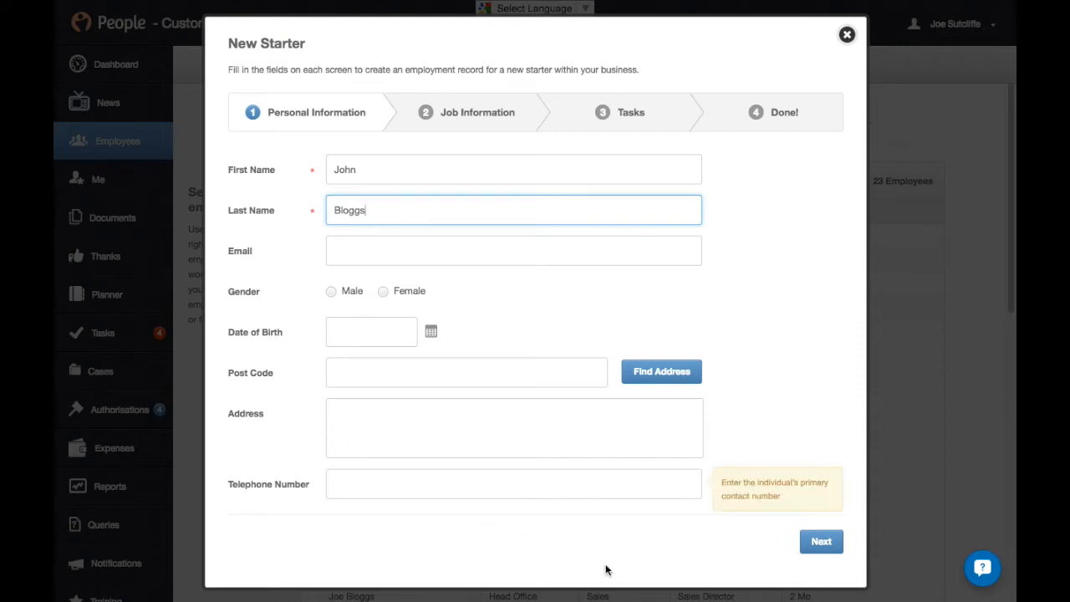
pyautogui.click(822, 547)
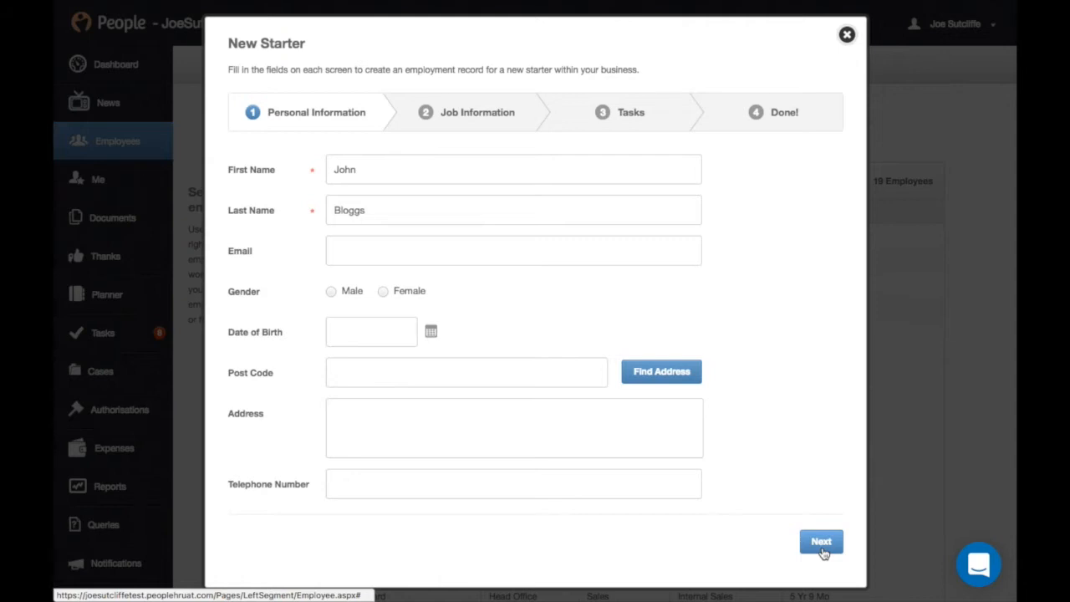
pyautogui.click(822, 544)
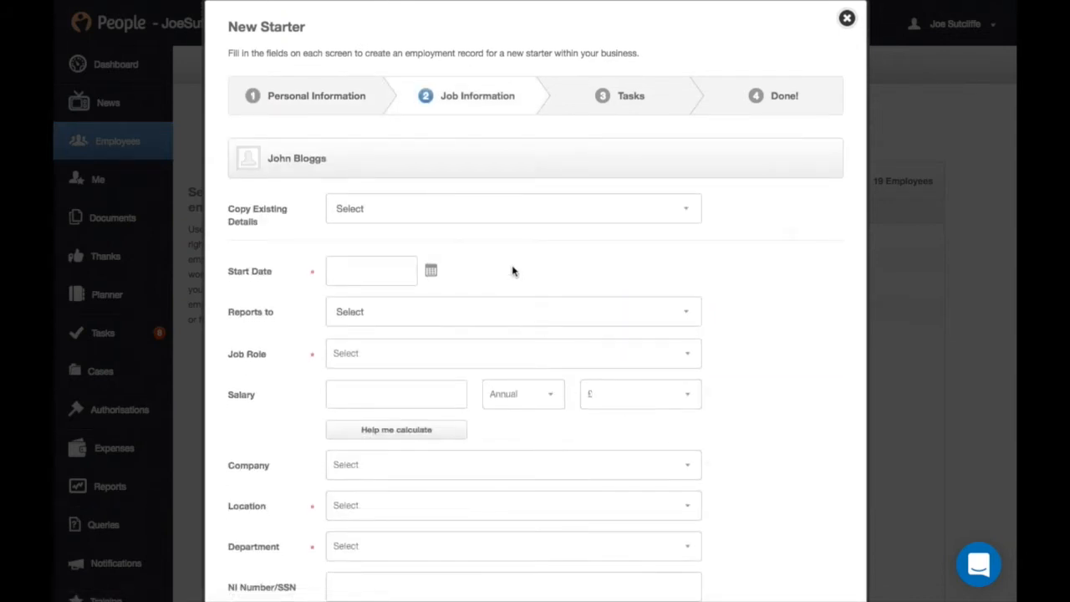
# Copy the existing job details from the first listed employee and set the start date to 13/09/2016.
pyautogui.click(481, 211)
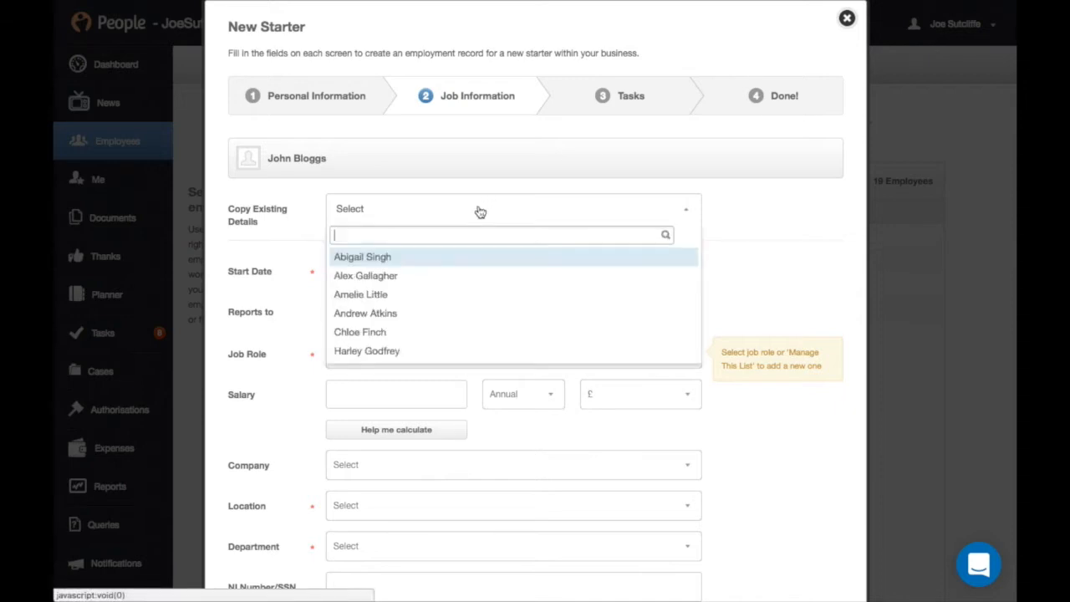
pyautogui.click(459, 265)
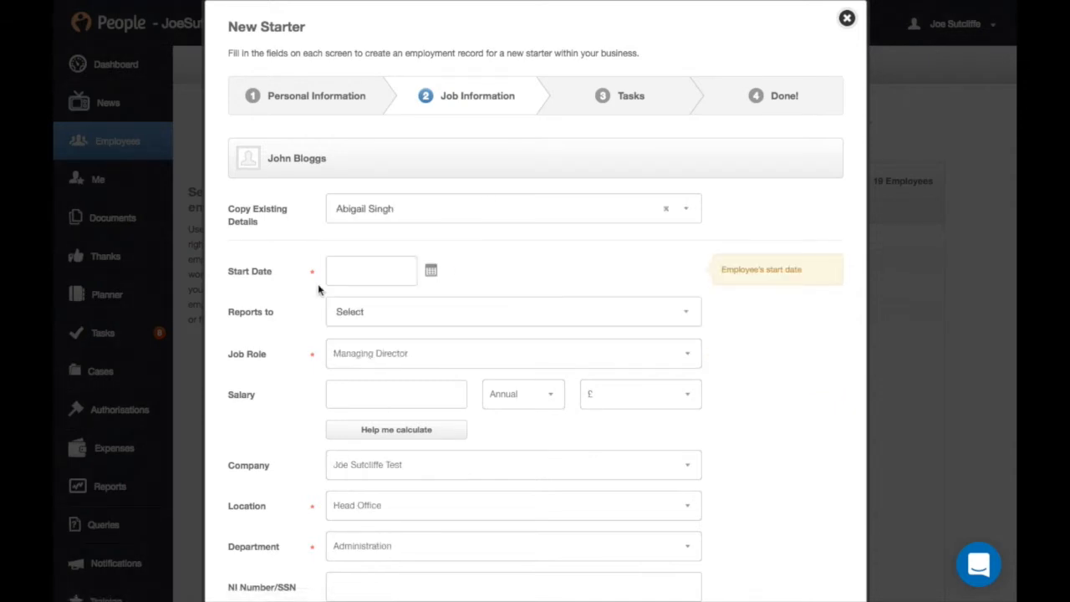
pyautogui.click(434, 275)
pyautogui.click(433, 281)
pyautogui.click(431, 271)
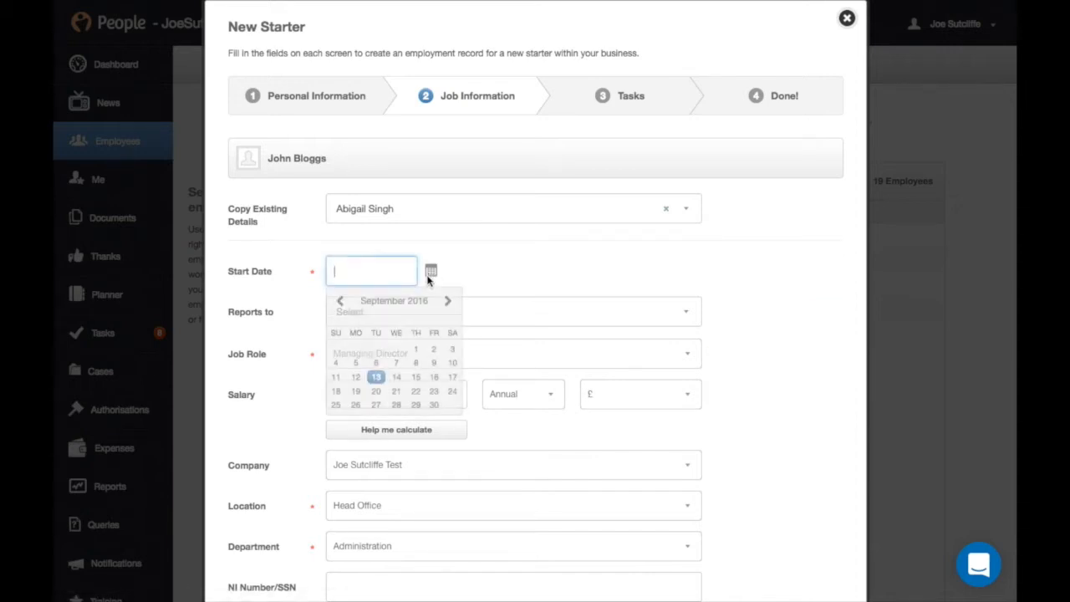
pyautogui.click(377, 377)
# Make the new starter report to the first listed employee and check the available work pattern options.
pyautogui.click(383, 308)
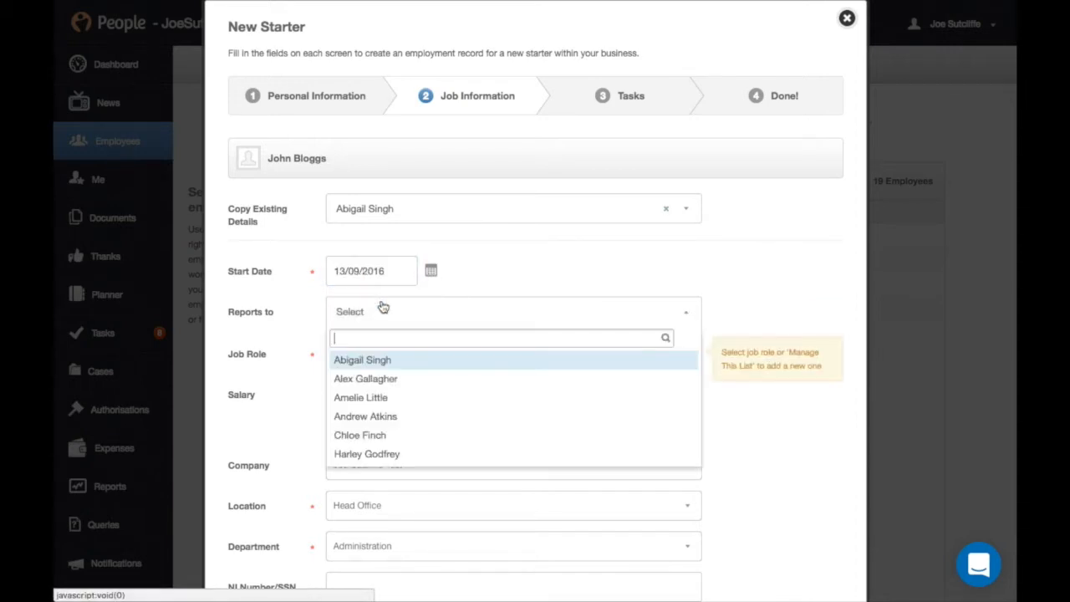
pyautogui.click(381, 366)
pyautogui.scroll(-5, 306, 363)
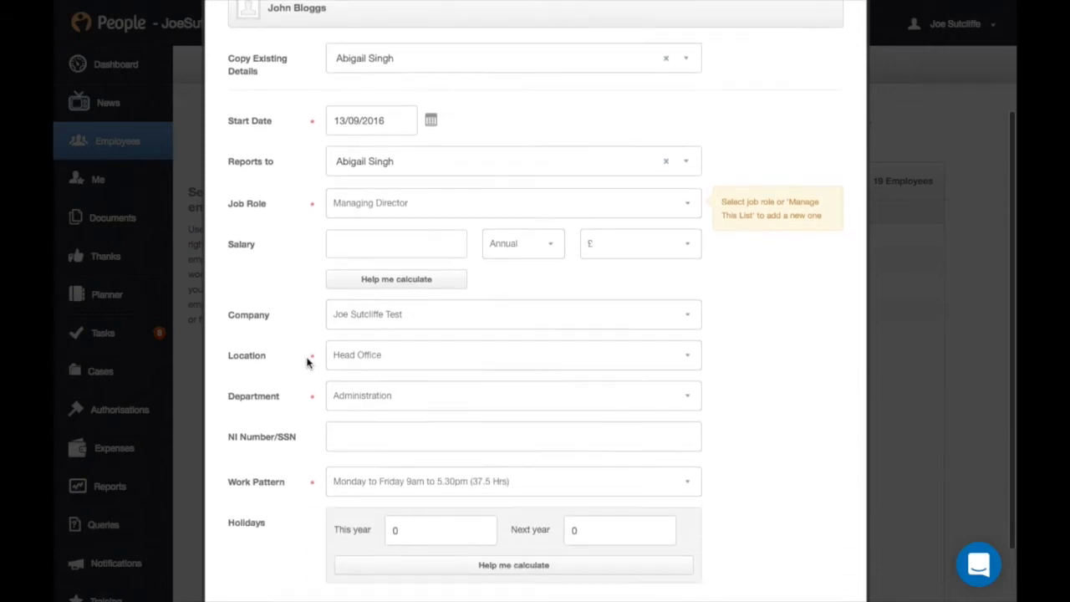
pyautogui.scroll(-1, 294, 349)
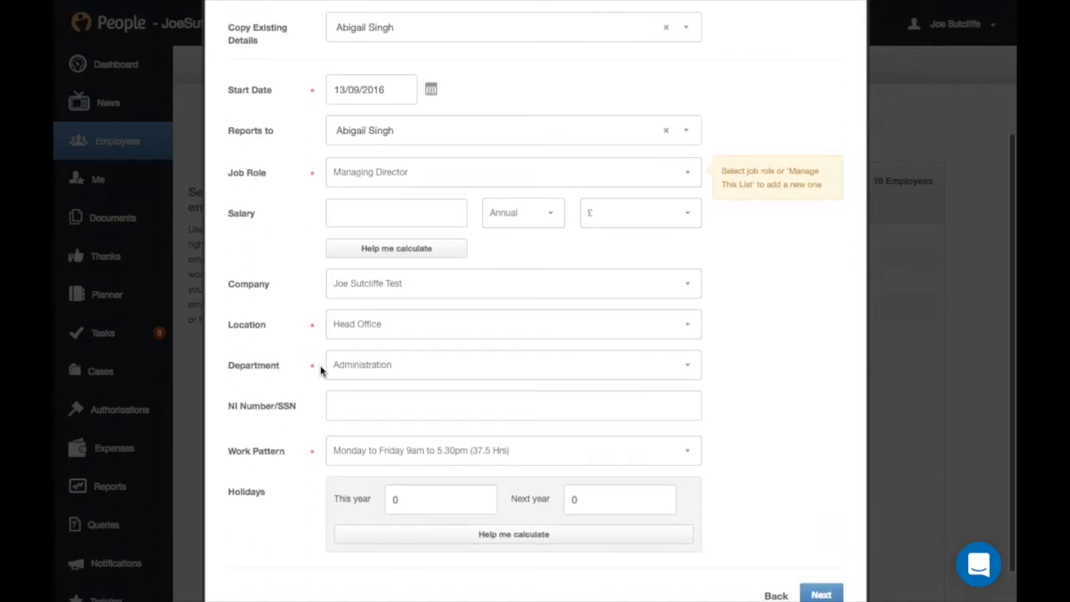
pyautogui.click(360, 459)
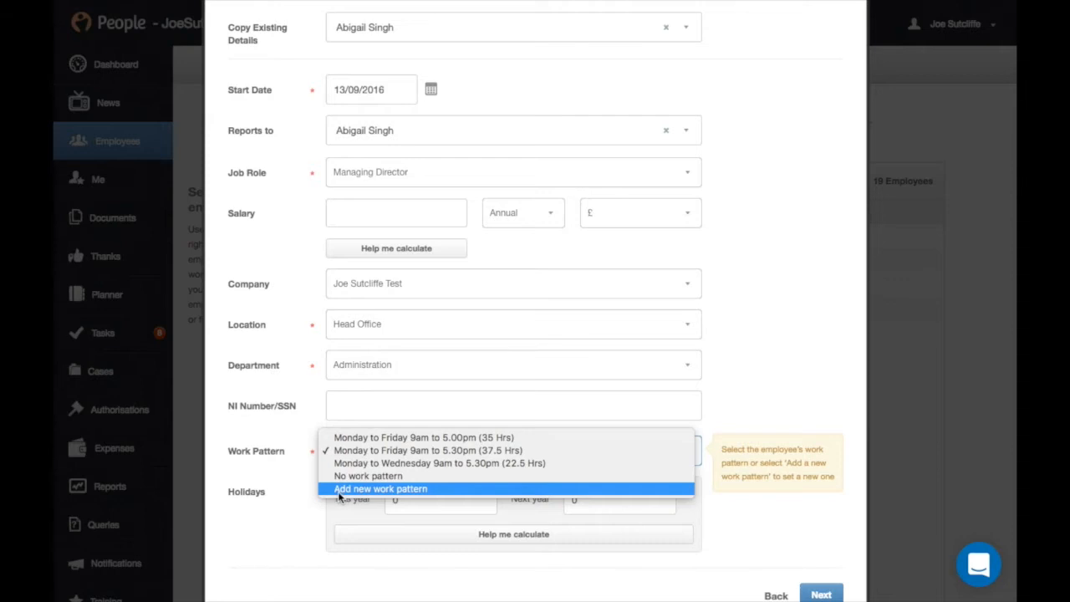
pyautogui.scroll(-1, 339, 469)
pyautogui.click(293, 415)
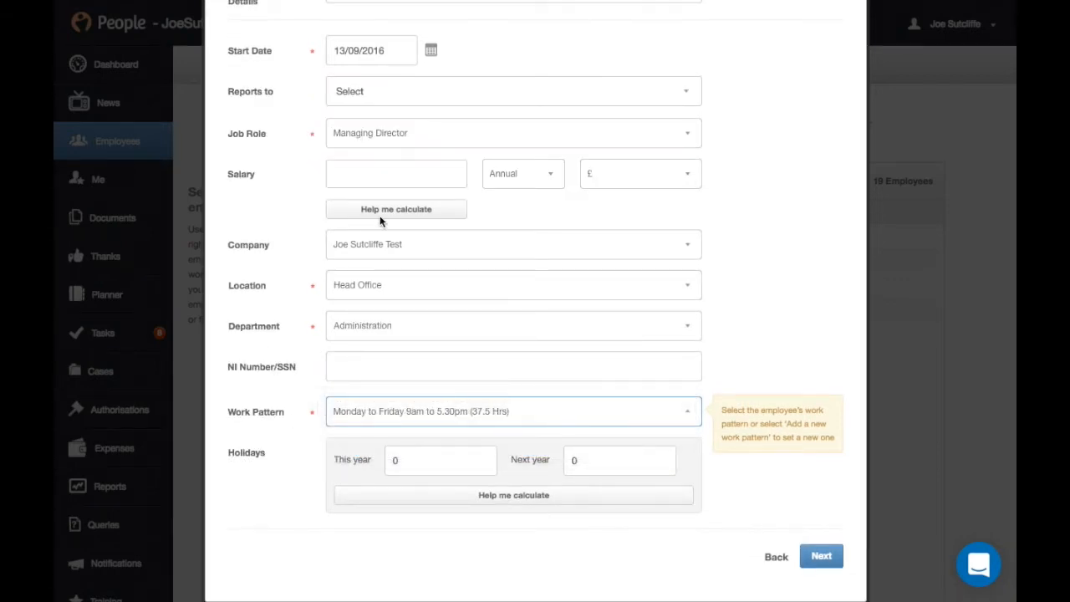
# Calculate the salary from a full-time amount of 20000 with 4 work pattern days and apply it.
pyautogui.click(383, 215)
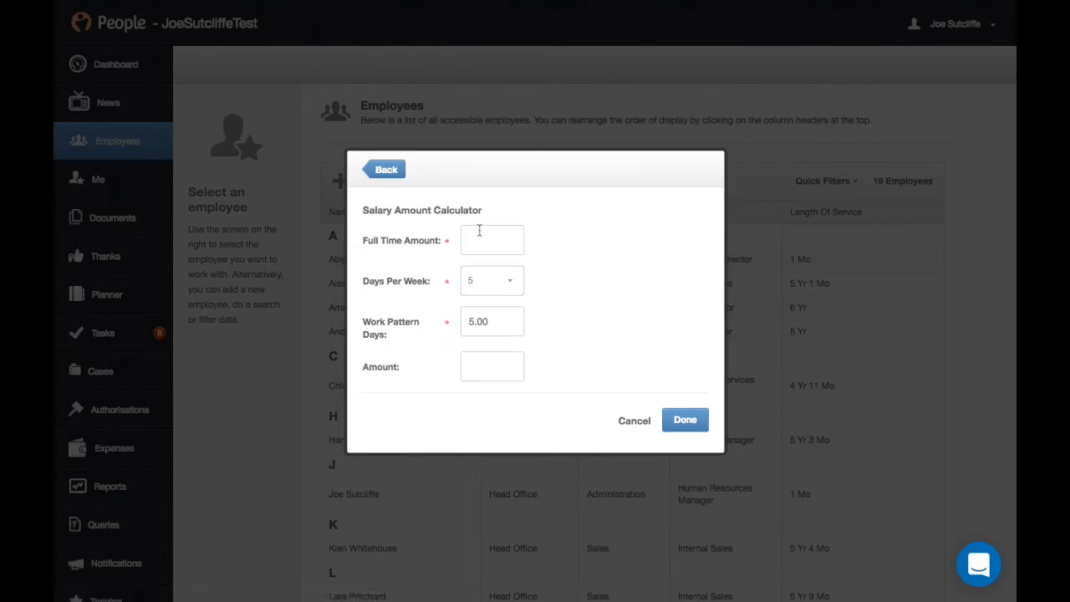
pyautogui.click(479, 230)
pyautogui.click(479, 230)
pyautogui.write('20000')
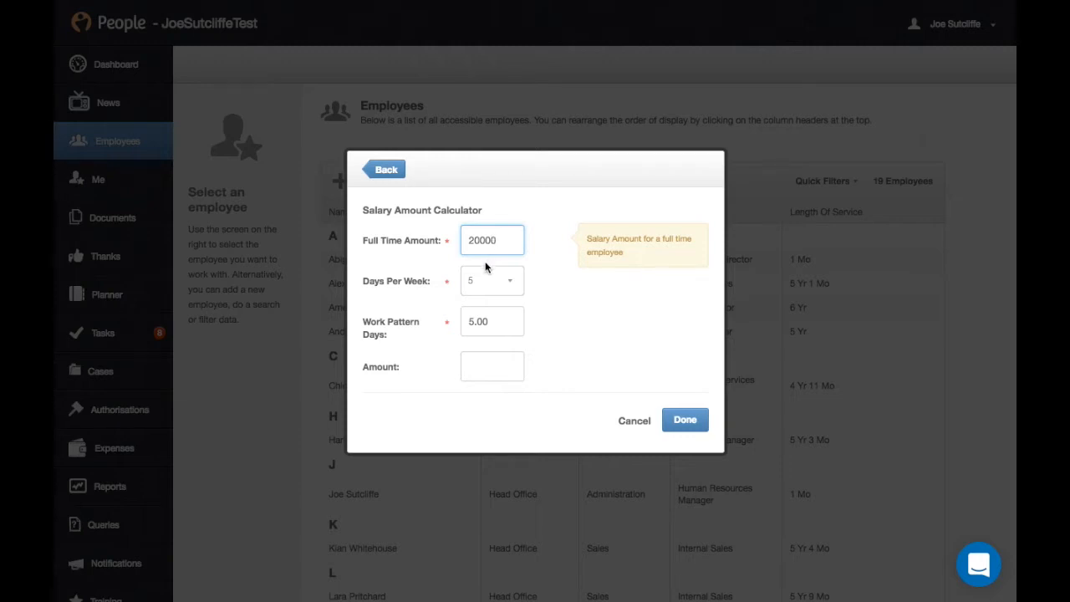
pyautogui.click(484, 313)
pyautogui.write('4')
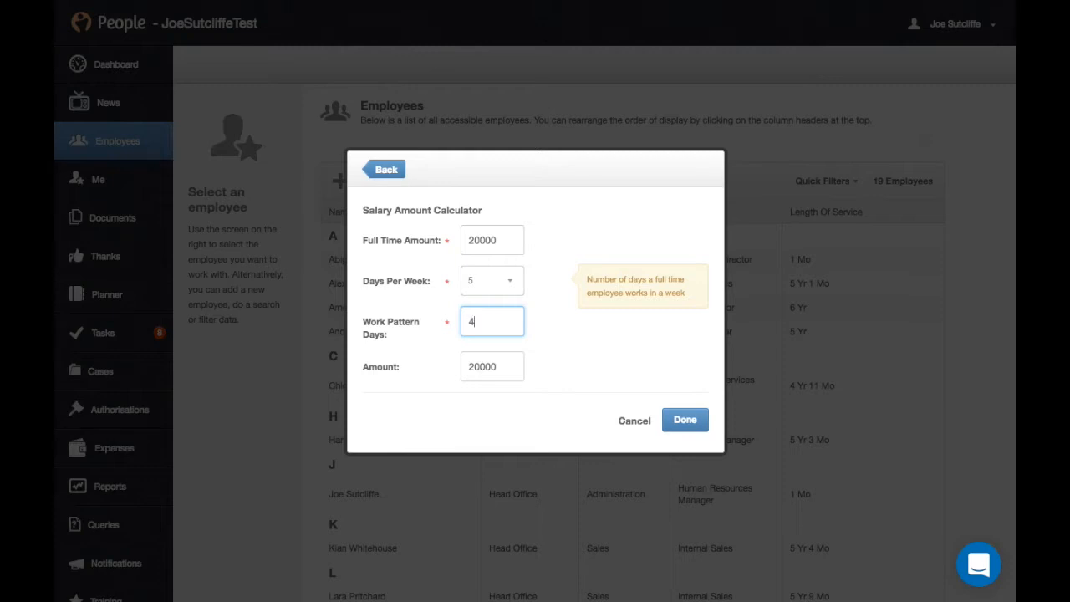
pyautogui.click(519, 364)
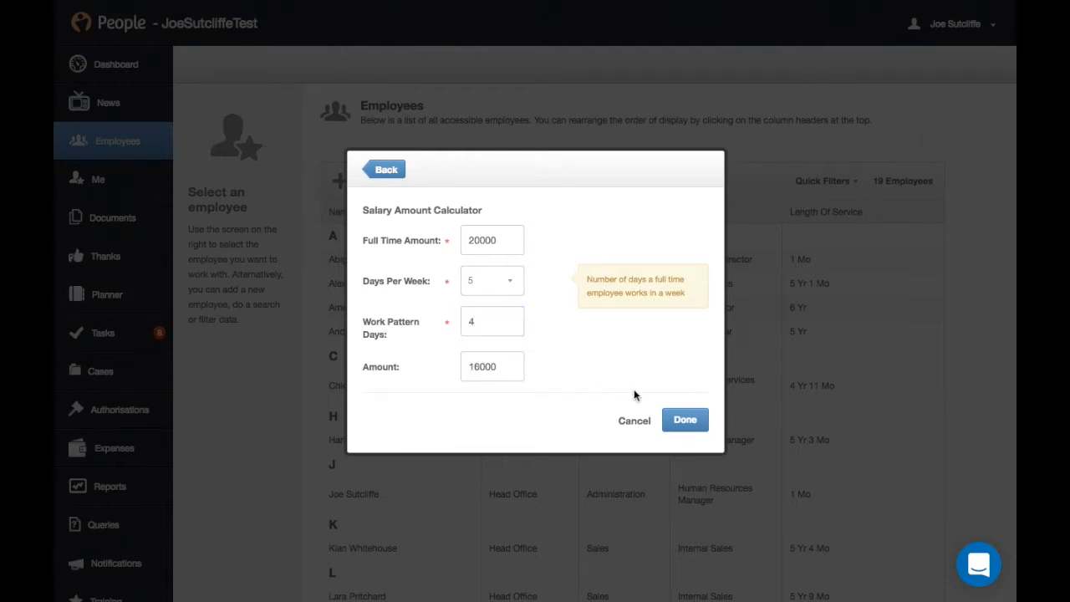
pyautogui.click(685, 420)
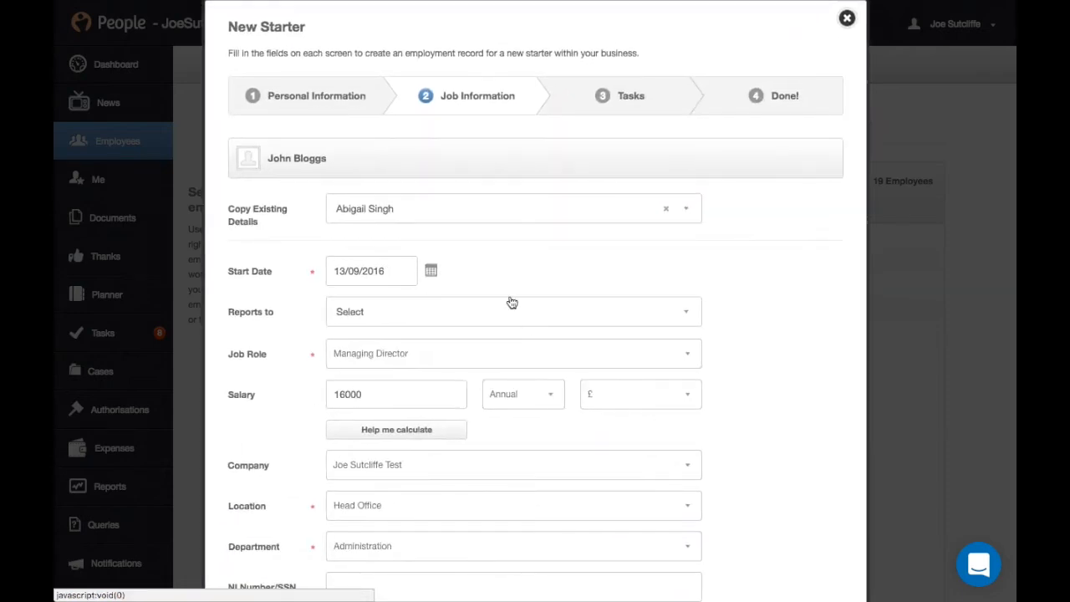
# Calculate the holidays from a full-time entitlement of 25 days, apply the result and continue to the tasks.
pyautogui.scroll(-5, 433, 277)
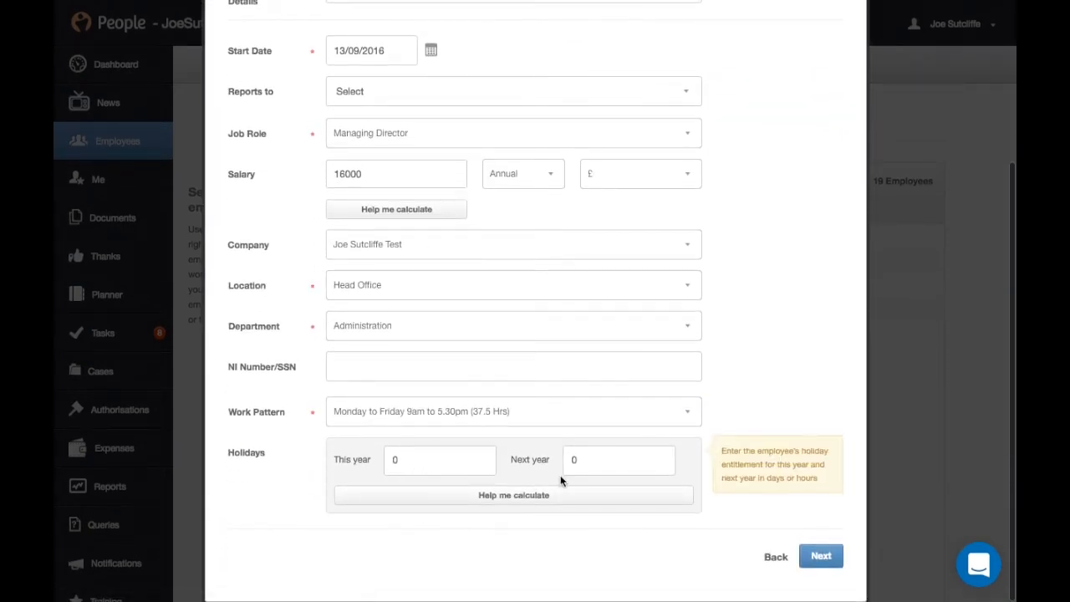
pyautogui.click(480, 509)
pyautogui.click(552, 282)
pyautogui.write('25')
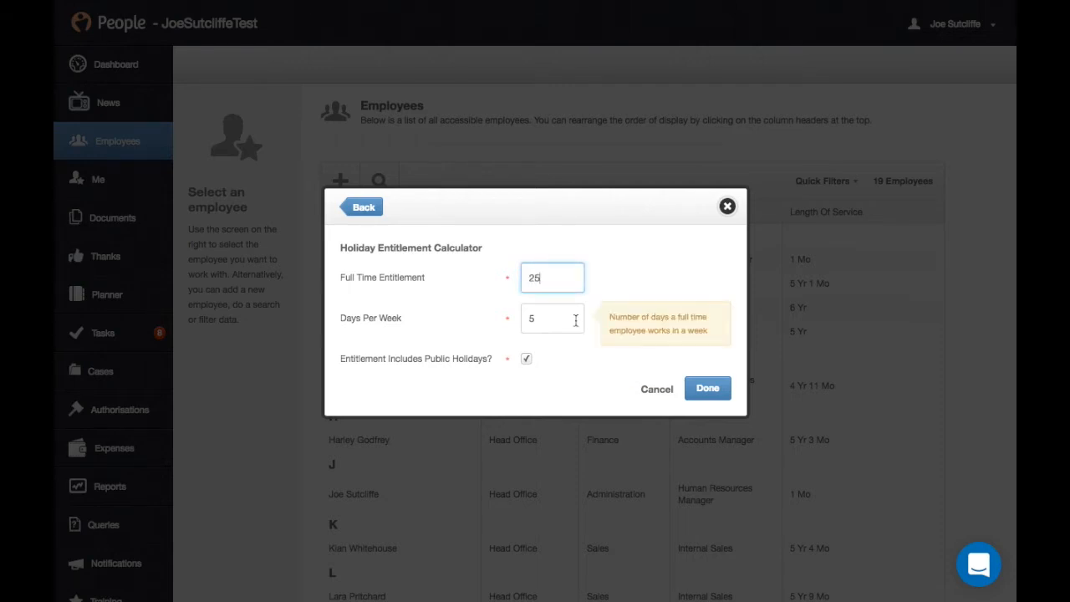
pyautogui.press('Return')
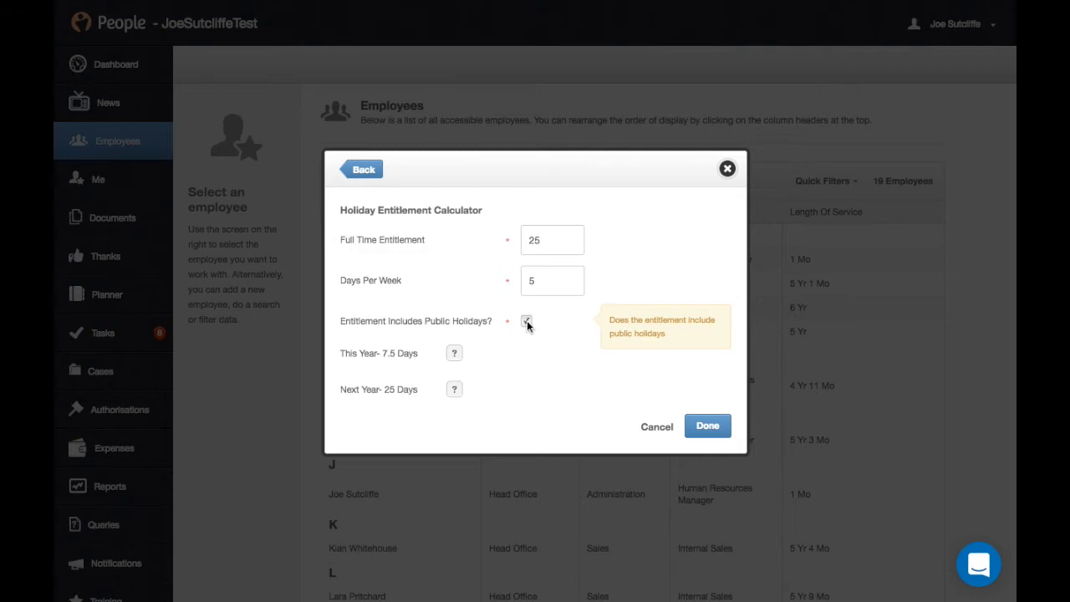
pyautogui.click(526, 323)
pyautogui.click(707, 427)
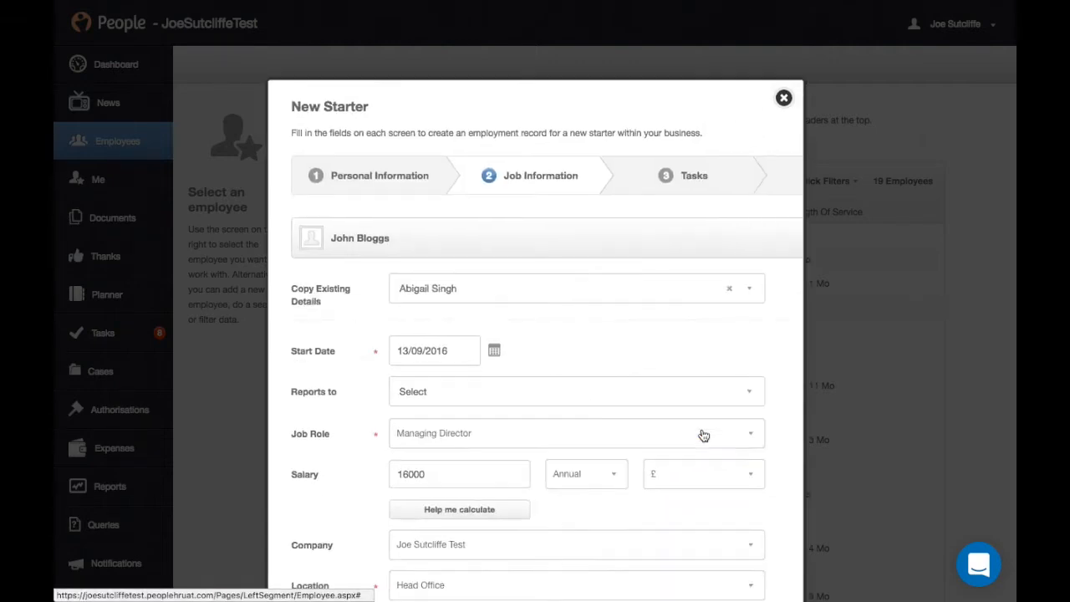
pyautogui.scroll(-3, 768, 431)
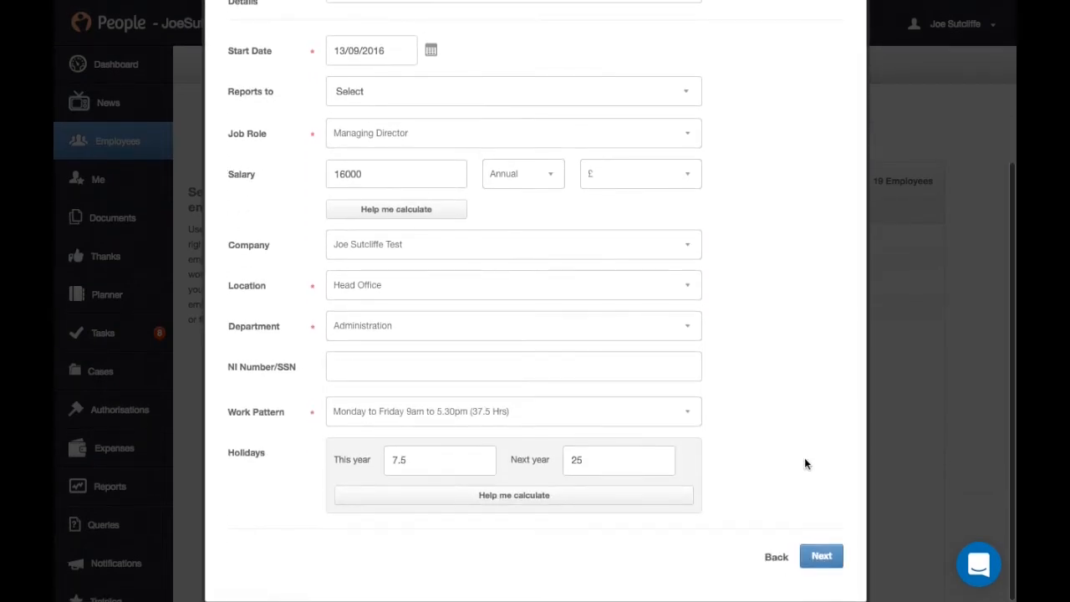
pyautogui.click(818, 566)
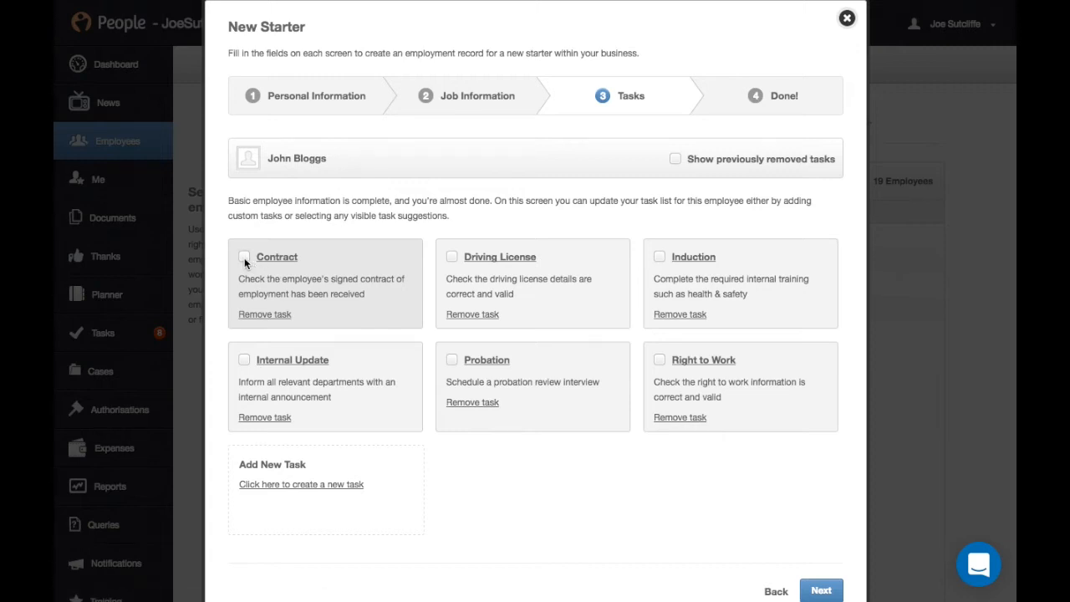
# Draft a new task named "Uniform" with the description "Order new uniform for employee".
pyautogui.click(262, 486)
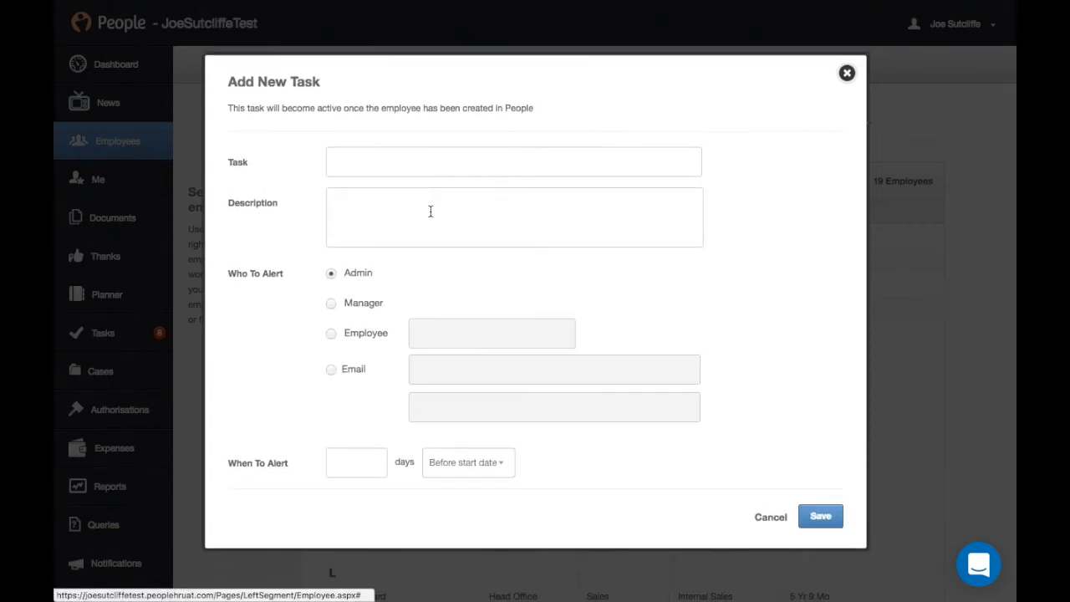
pyautogui.click(434, 152)
pyautogui.write('Uniform')
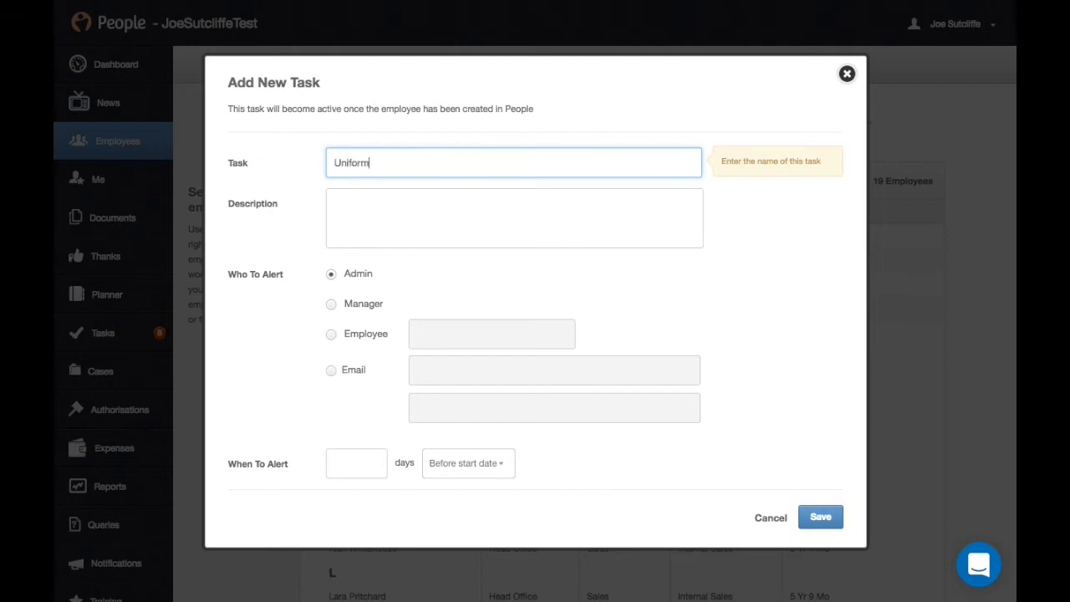
pyautogui.click(435, 191)
pyautogui.write('Order new uniform for employee')
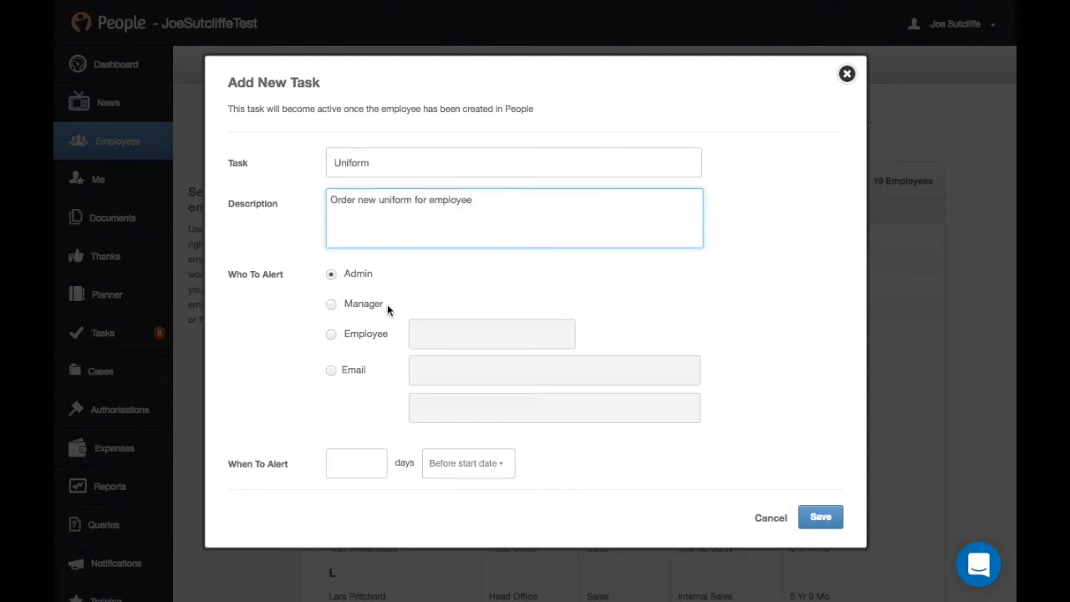
# Try the Manager, Employee and Email options for who the task alerts, and return the choice to Admin.
pyautogui.click(332, 305)
pyautogui.click(331, 334)
pyautogui.click(437, 334)
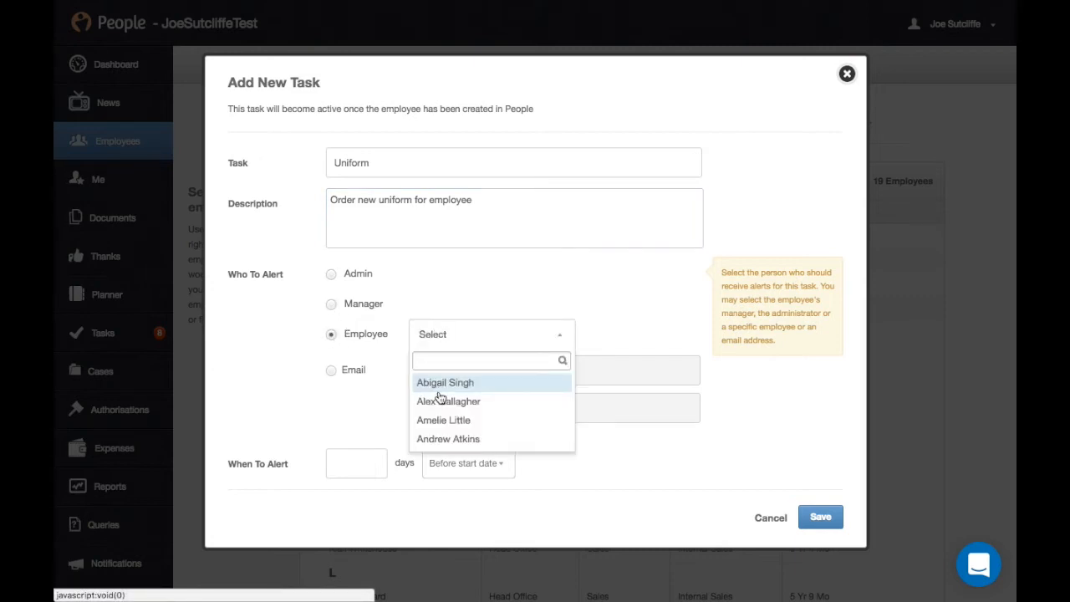
pyautogui.click(322, 369)
pyautogui.click(331, 369)
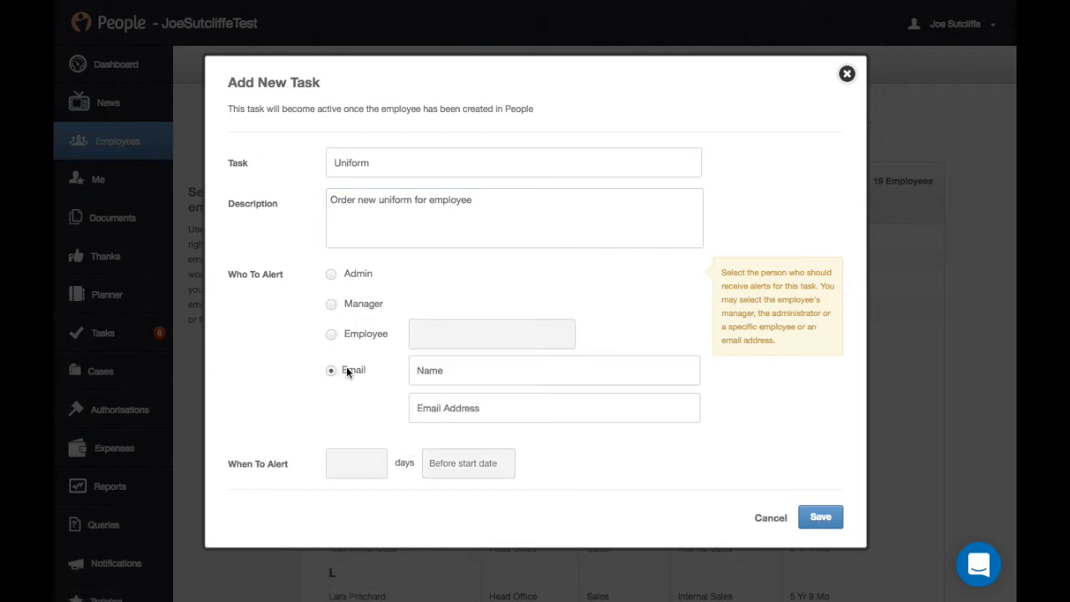
pyautogui.click(333, 276)
# Set the task alert to 5 days before the start date and cancel the new task.
pyautogui.click(368, 463)
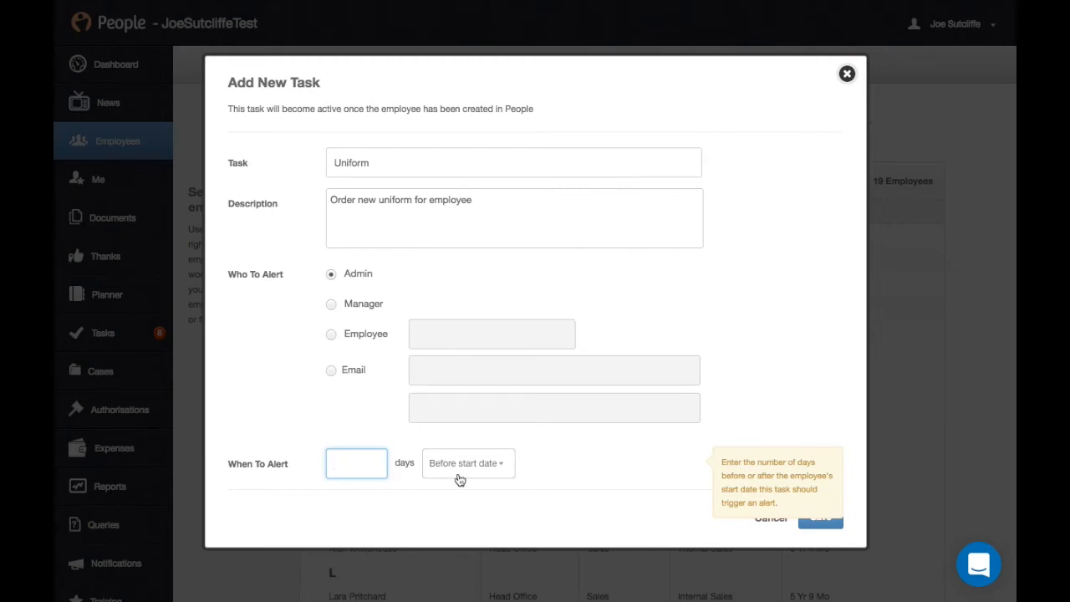
pyautogui.write('5')
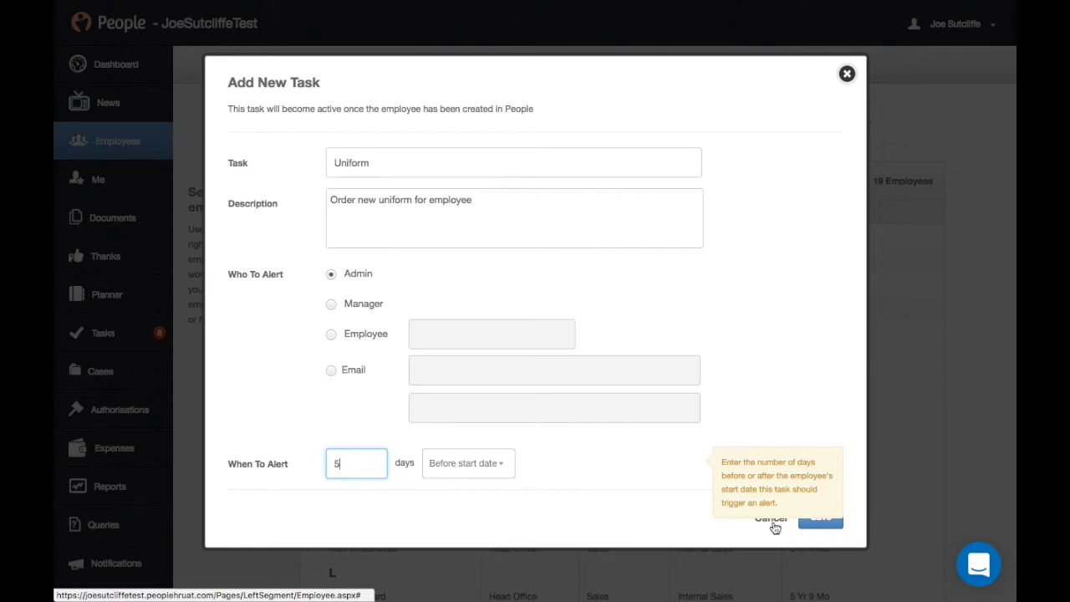
pyautogui.click(773, 525)
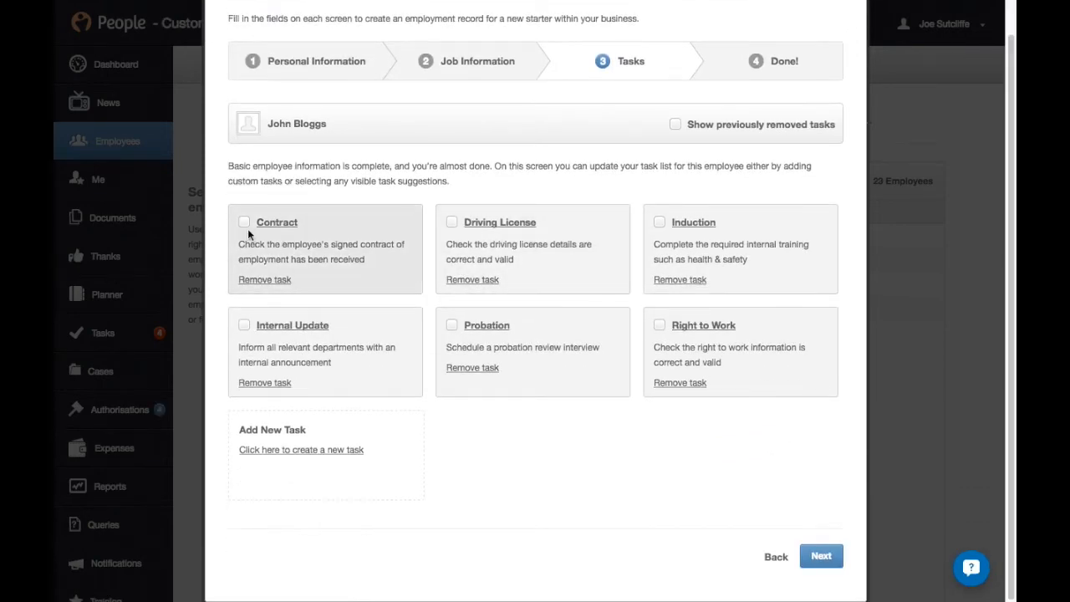
# Assign the Contract, Driving License and Induction tasks, and finish the wizard by visiting the new employee's record.
pyautogui.click(245, 221)
pyautogui.click(452, 223)
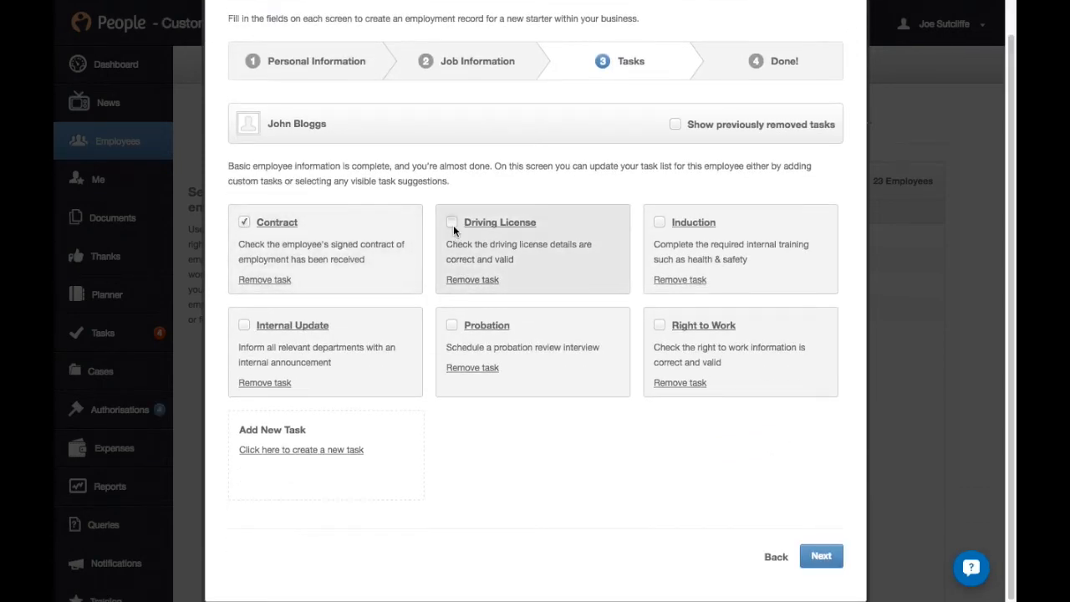
pyautogui.click(660, 221)
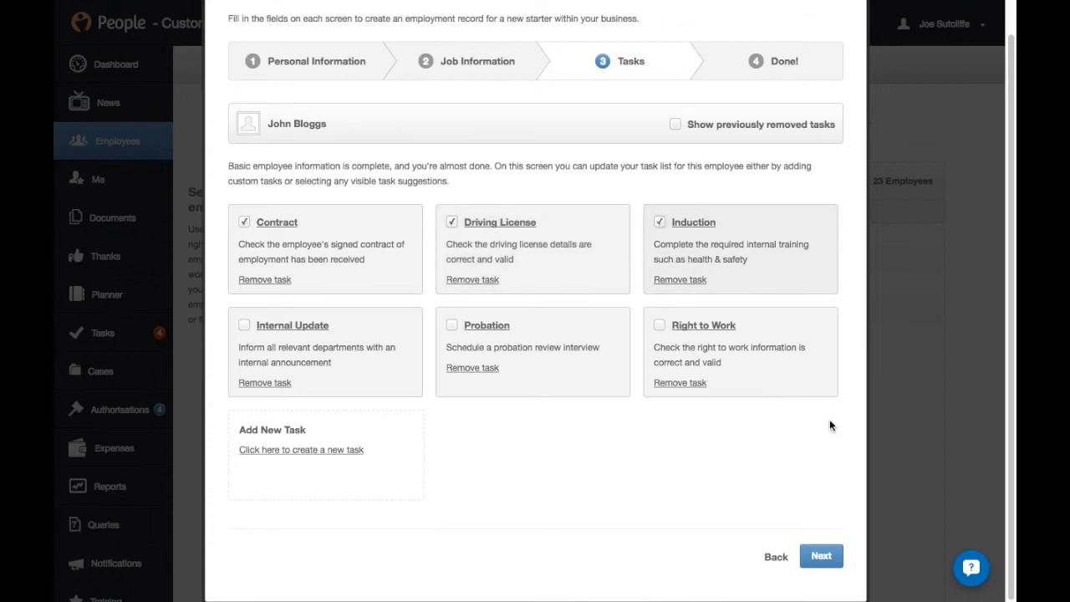
pyautogui.click(821, 558)
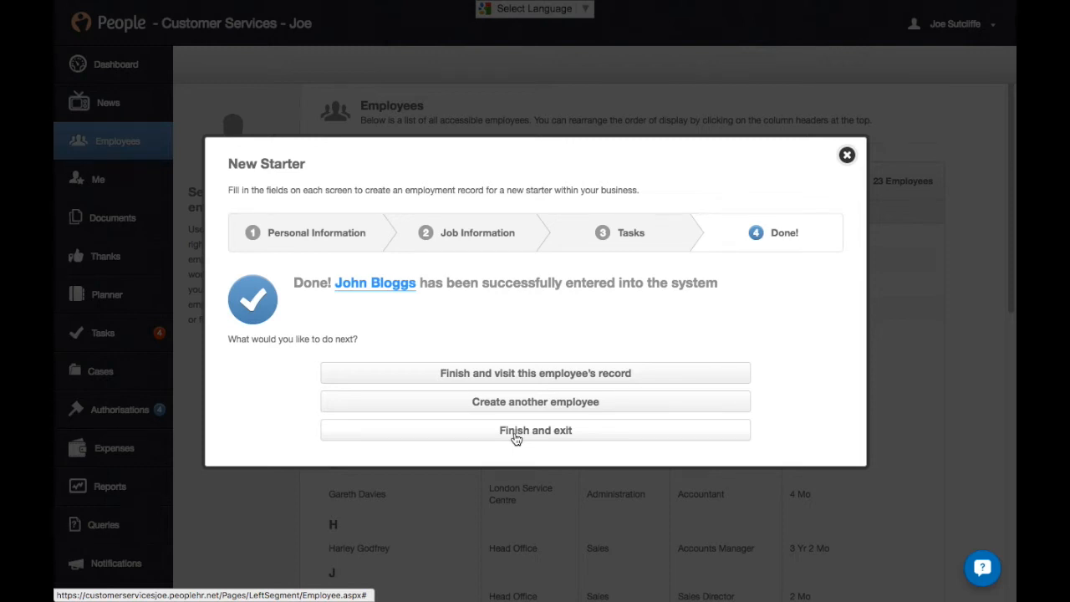
pyautogui.click(513, 375)
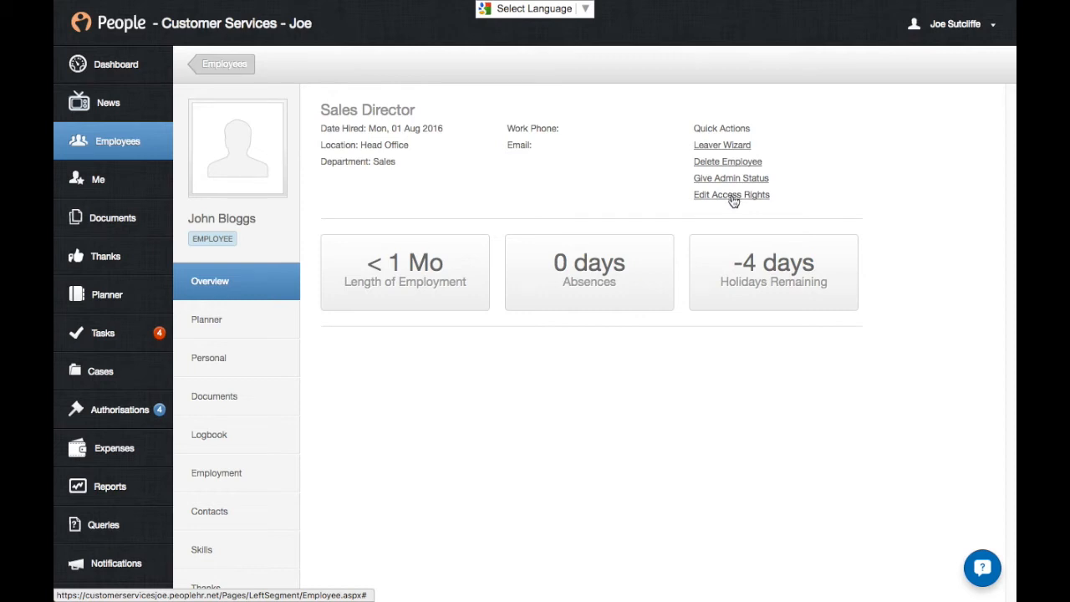
# Open the employee's planner and review the absence summary and the August calendar of holidays, sickness, lateness and timesheets.
pyautogui.click(255, 331)
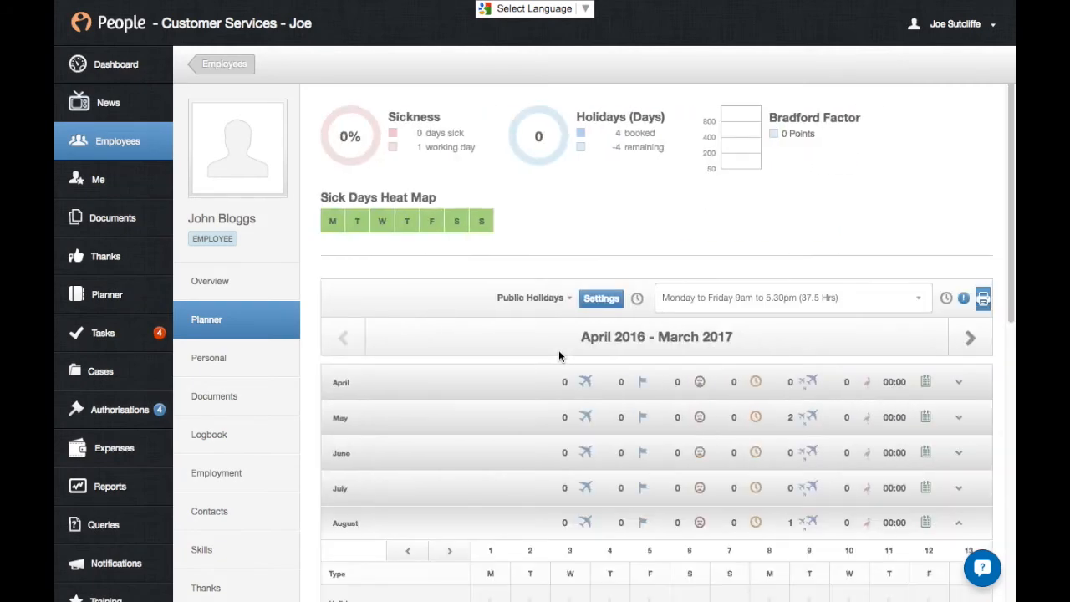
pyautogui.scroll(-5, 559, 355)
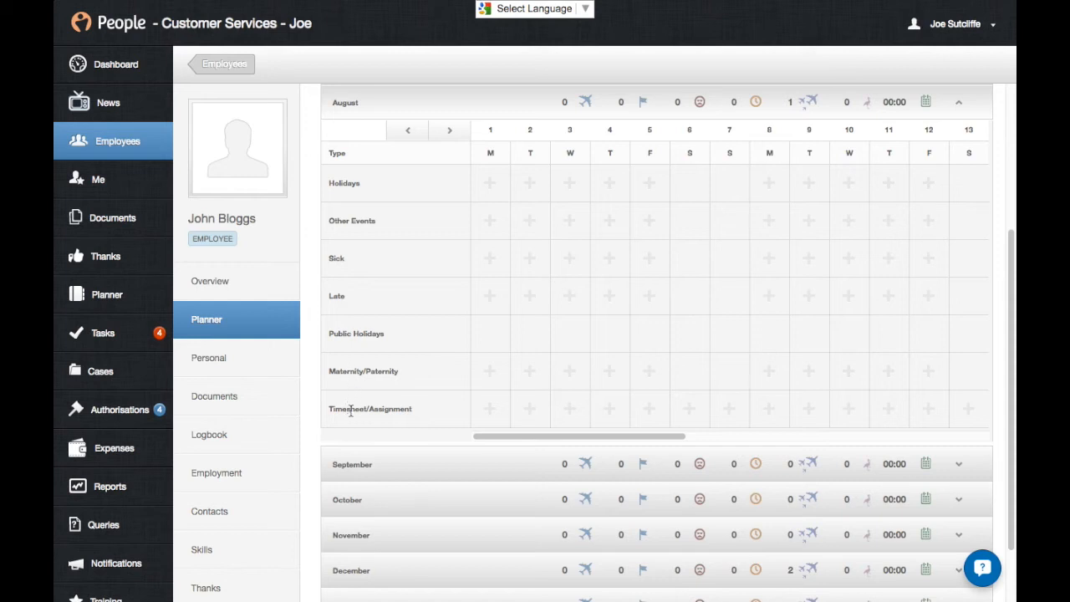
pyautogui.scroll(5, 350, 410)
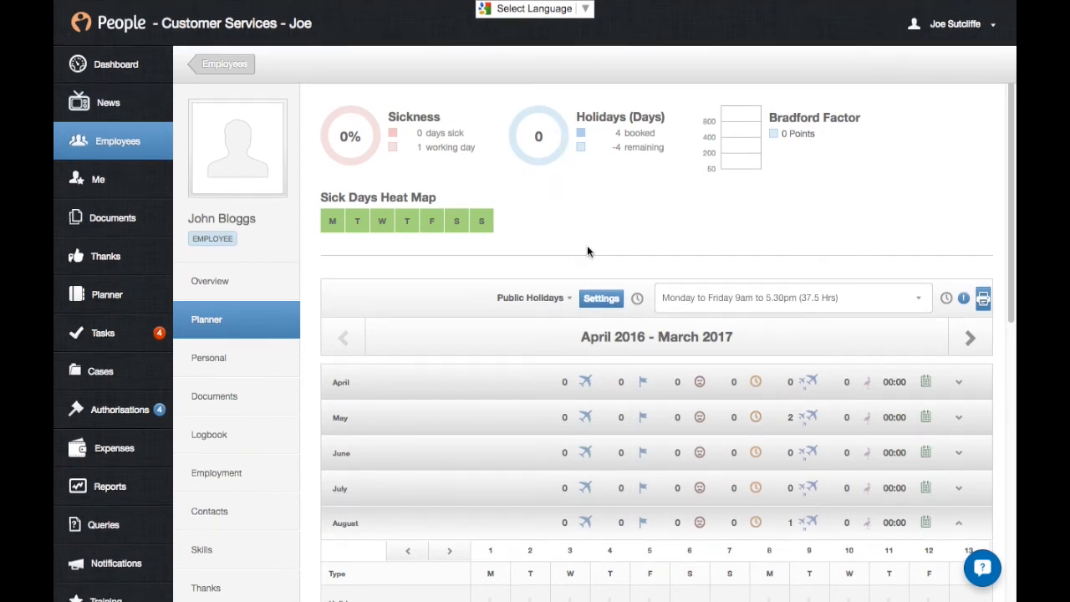
# View the planner's settings and close them, and look at the available work pattern choices.
pyautogui.moveTo(563, 299)
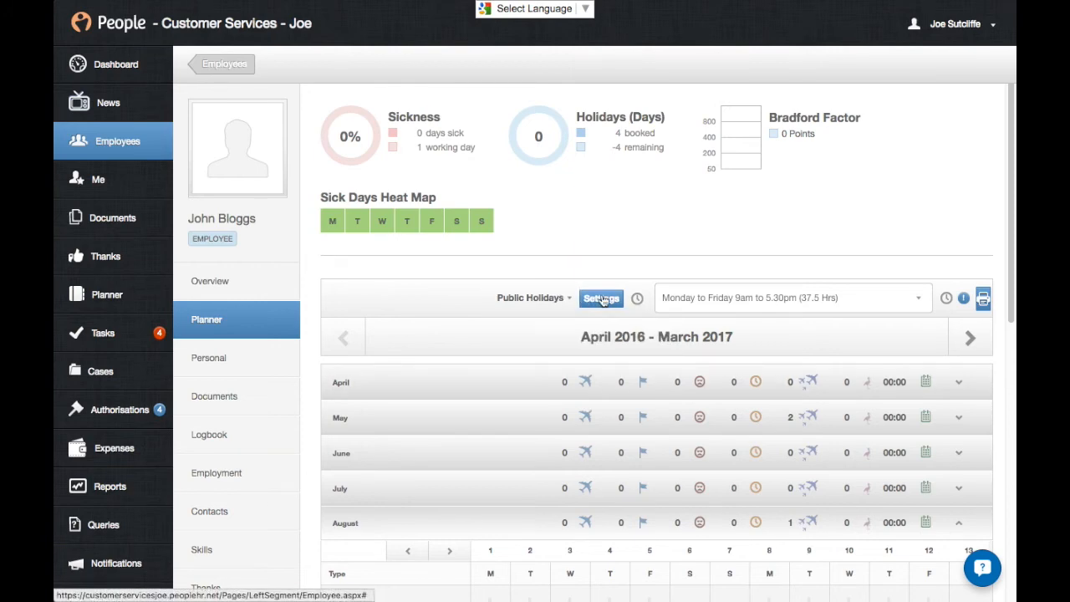
pyautogui.click(601, 300)
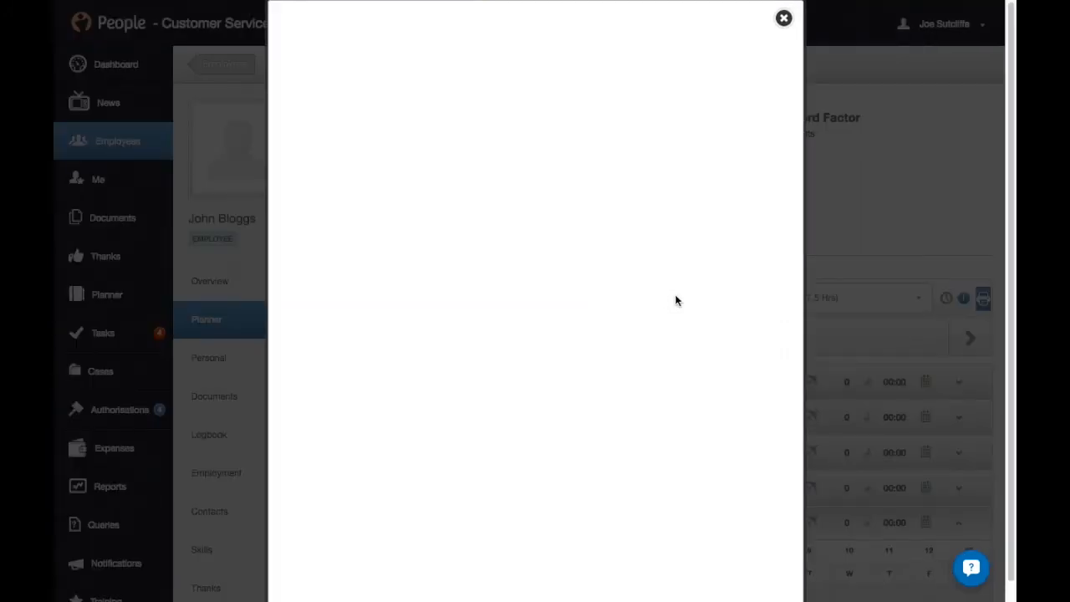
pyautogui.click(775, 591)
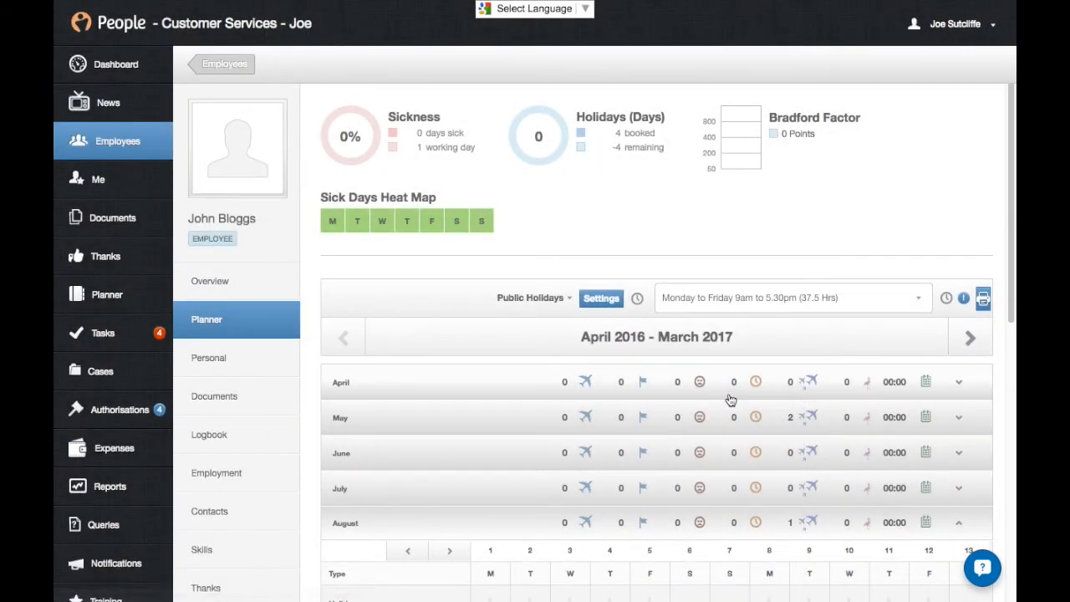
pyautogui.click(757, 298)
pyautogui.click(764, 248)
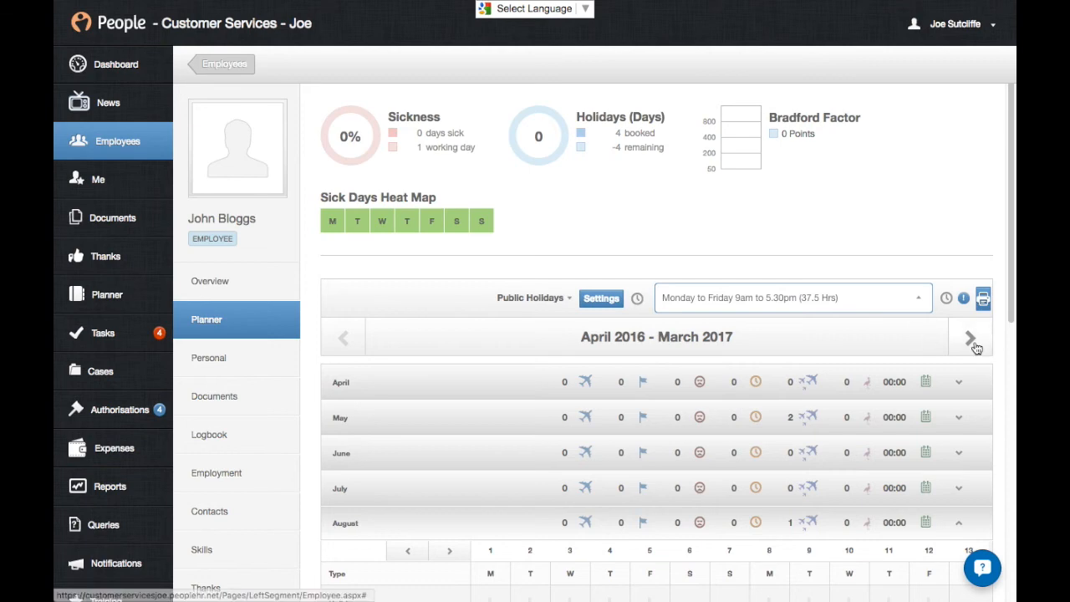
# View the Print Absence Detail options without printing, and advance the planner to April 2017 - March 2018.
pyautogui.click(984, 301)
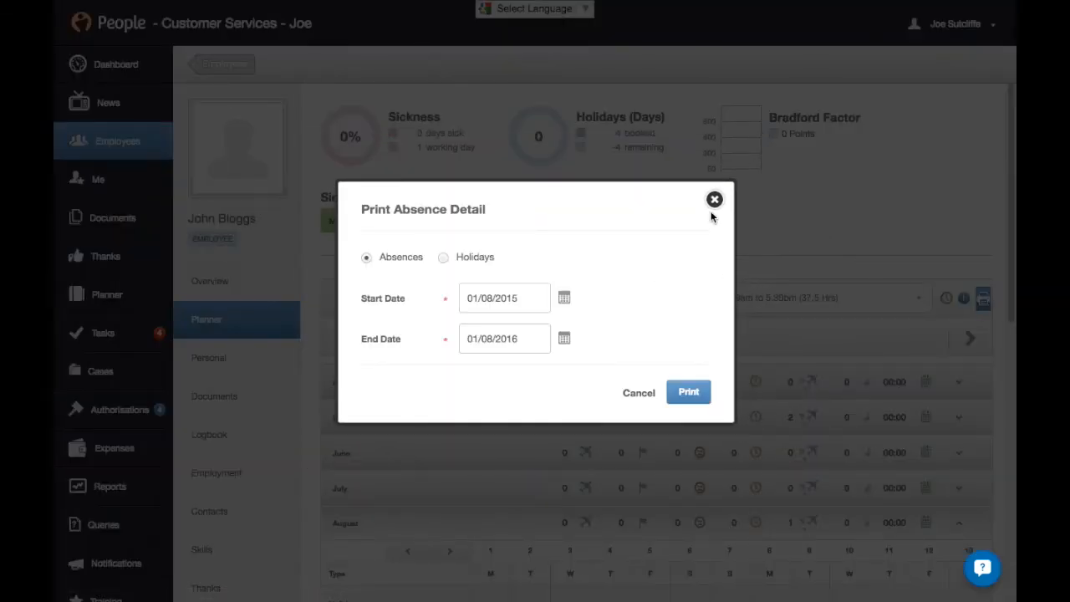
pyautogui.click(715, 200)
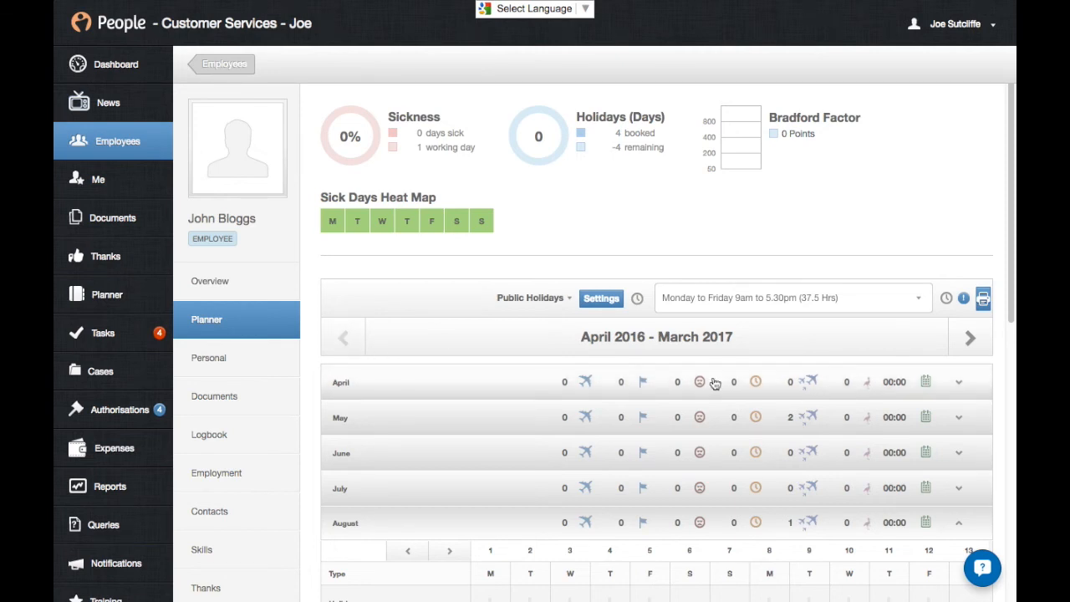
pyautogui.click(972, 338)
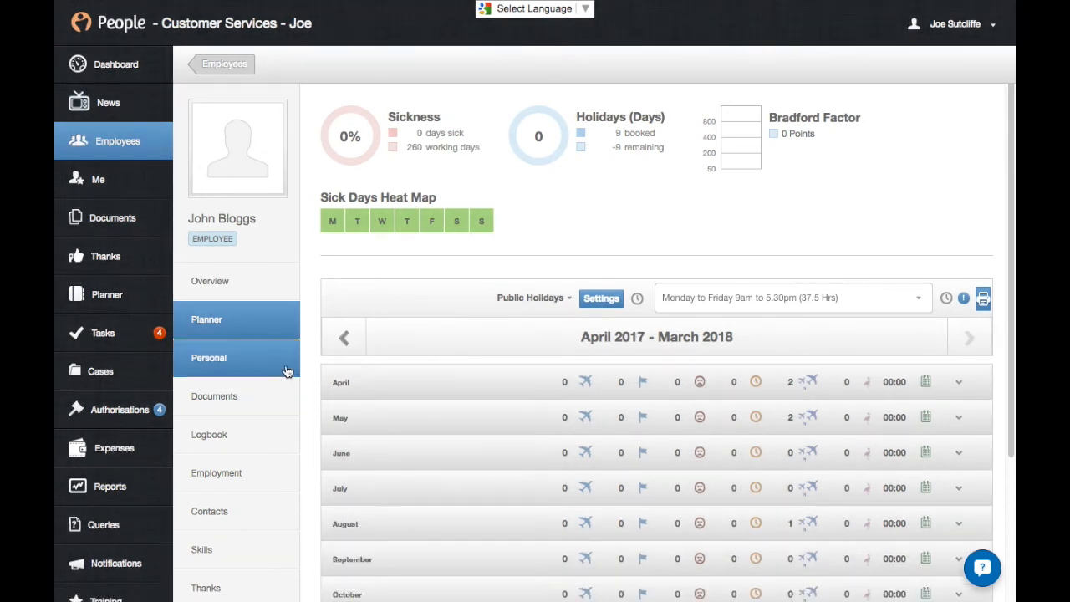
# Review the employee's personal details, from title and name down to nationality and employment type.
pyautogui.click(202, 365)
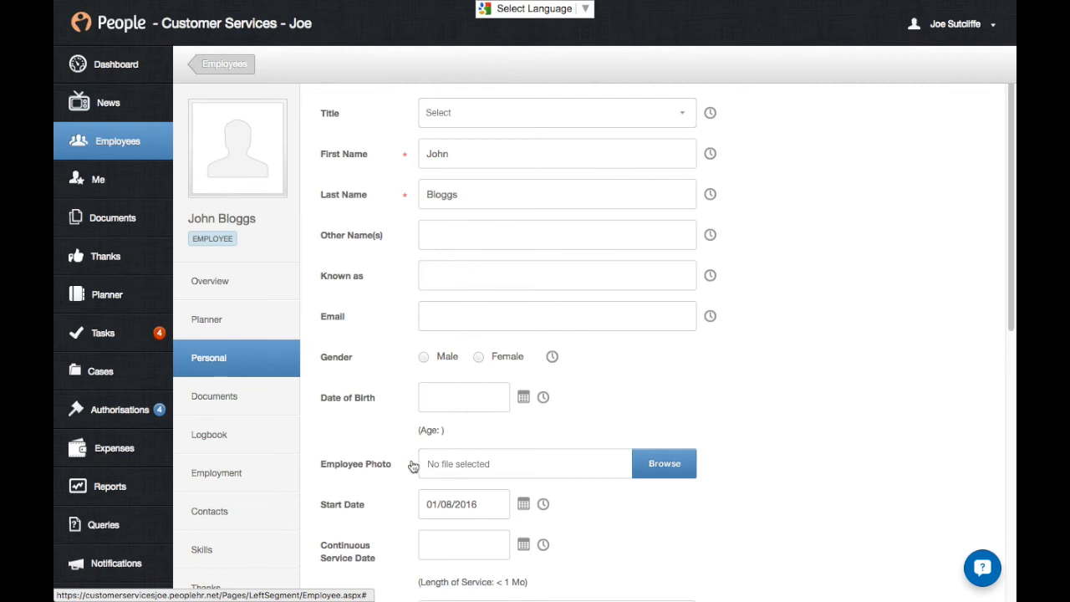
pyautogui.scroll(-3, 413, 466)
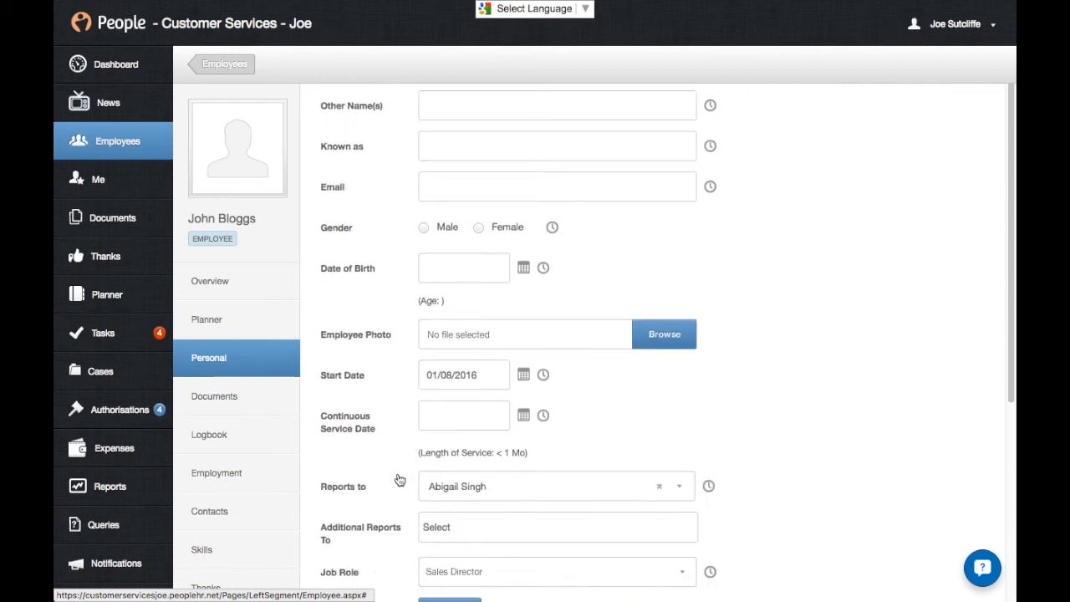
pyautogui.scroll(-2, 461, 449)
pyautogui.scroll(-5, 432, 446)
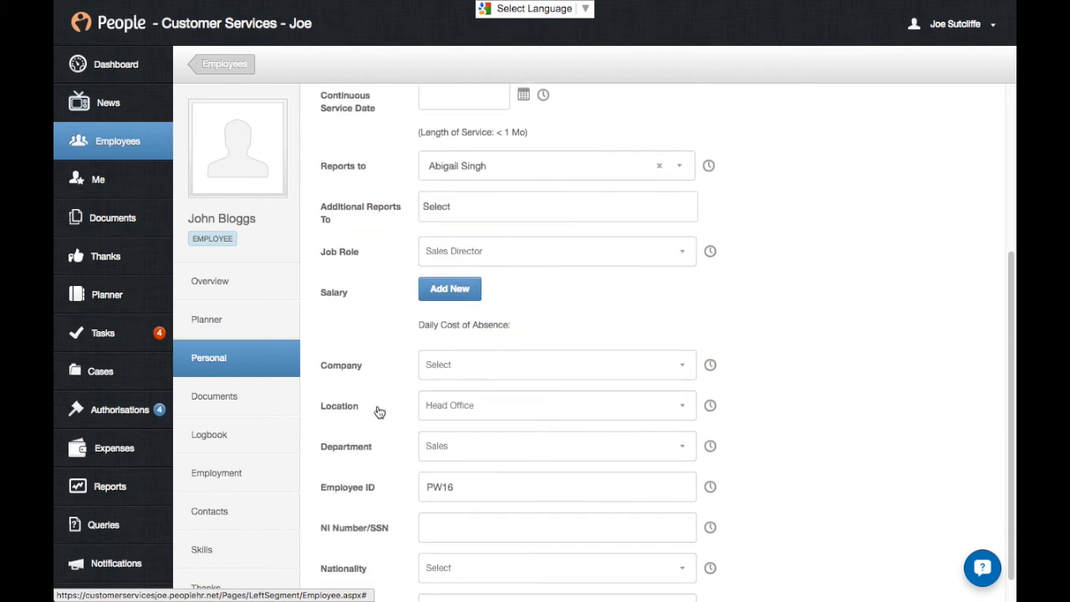
pyautogui.scroll(-1, 393, 368)
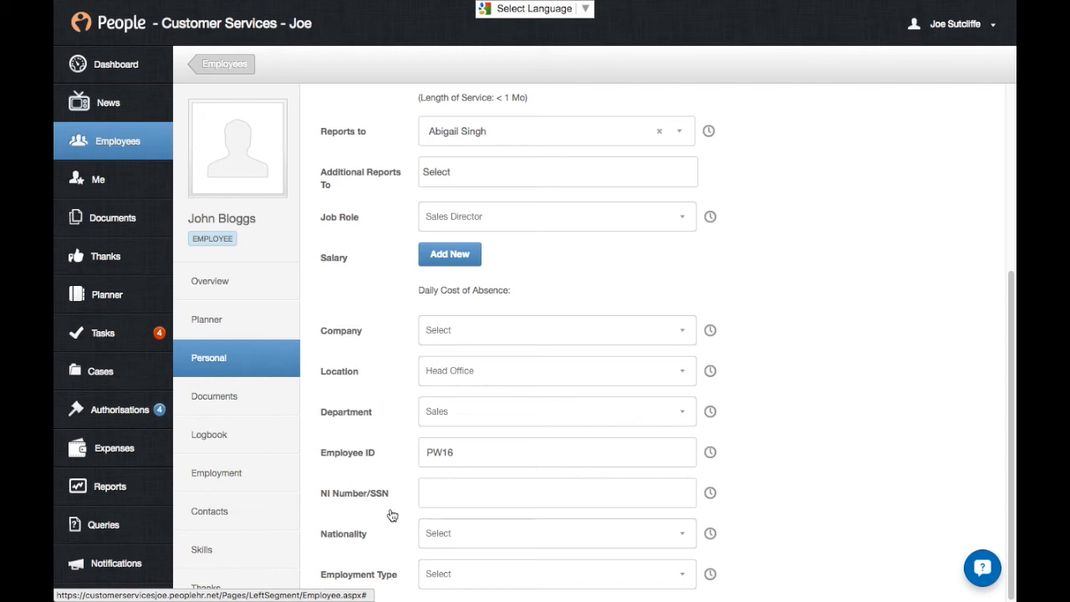
# Check the employee's documents, and show the Objectives screen in the logbook.
pyautogui.click(203, 405)
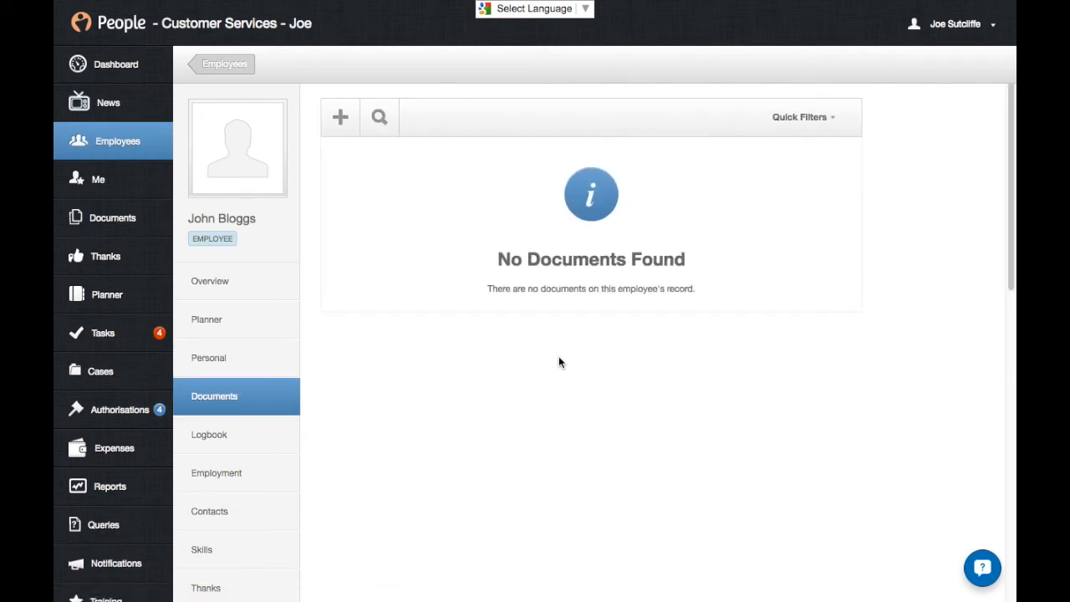
pyautogui.click(269, 435)
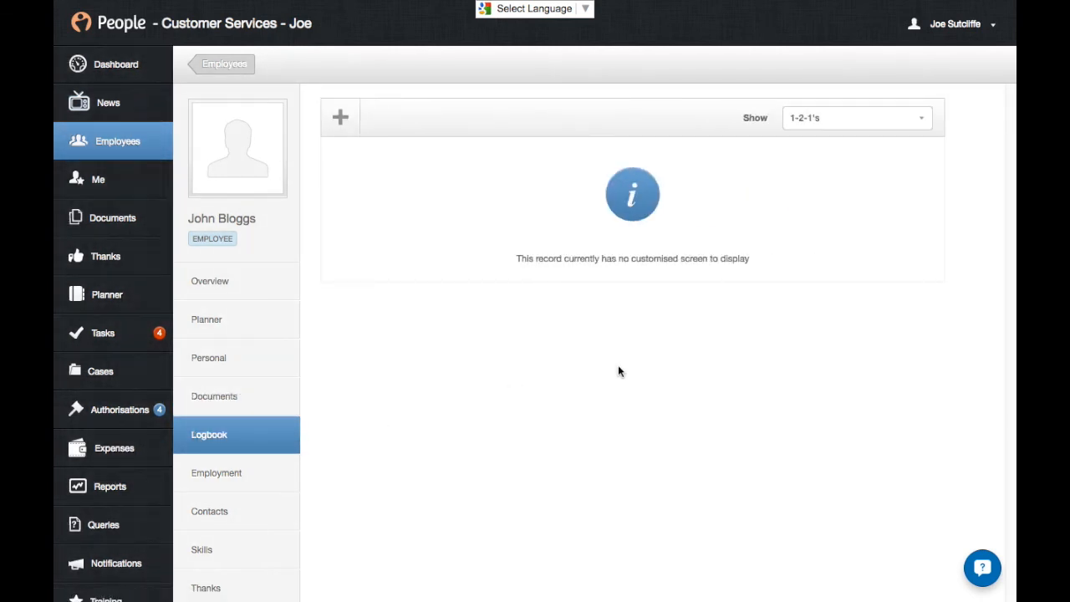
pyautogui.click(830, 118)
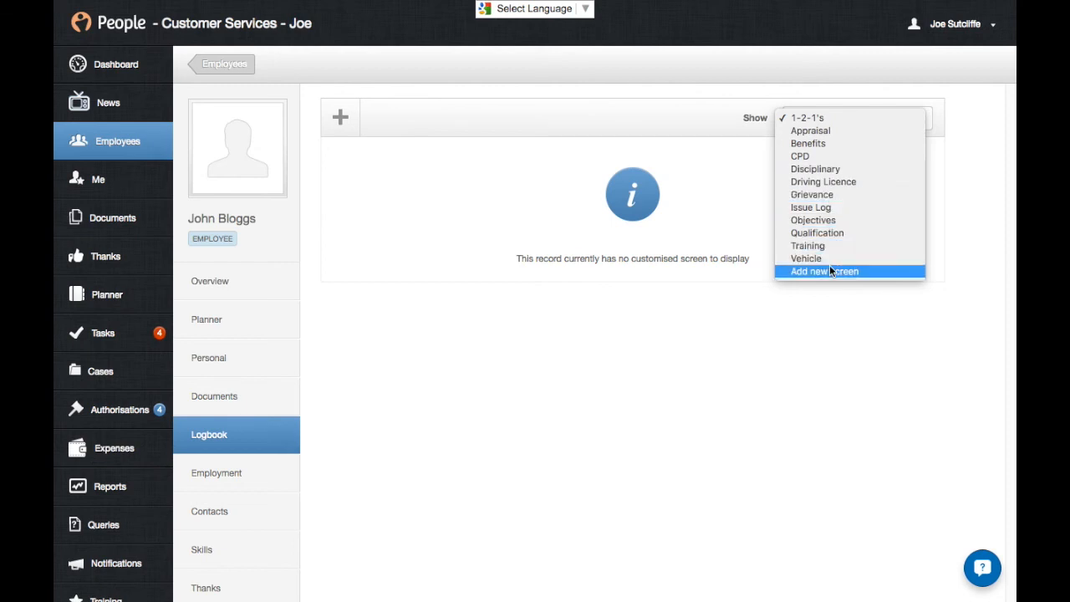
pyautogui.click(834, 220)
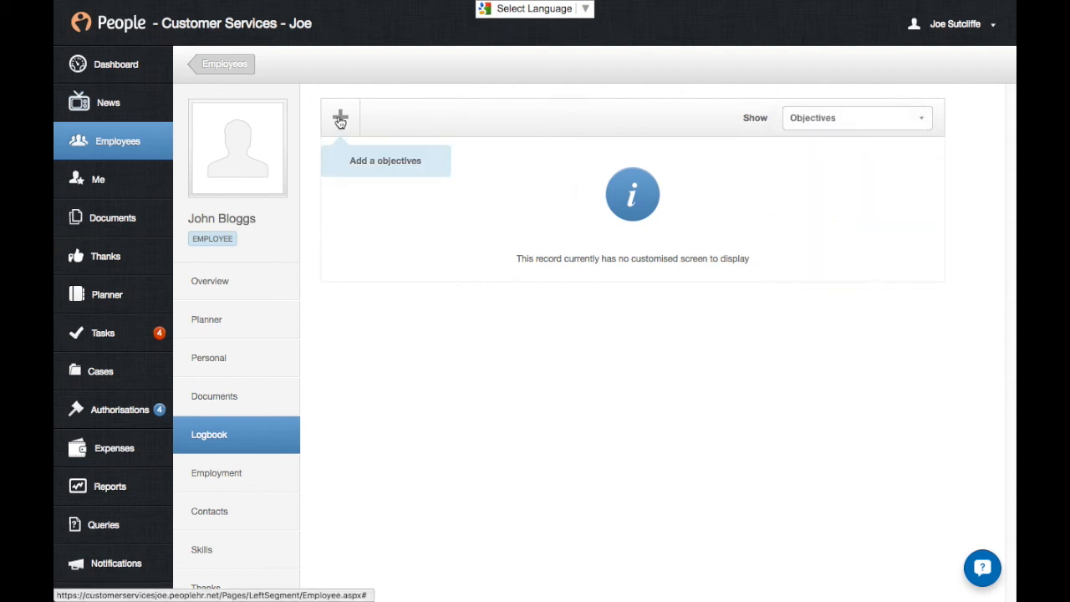
# Review the employee's employment details, including probation, recruitment, right to work, LOS profile and other system IDs.
pyautogui.click(214, 475)
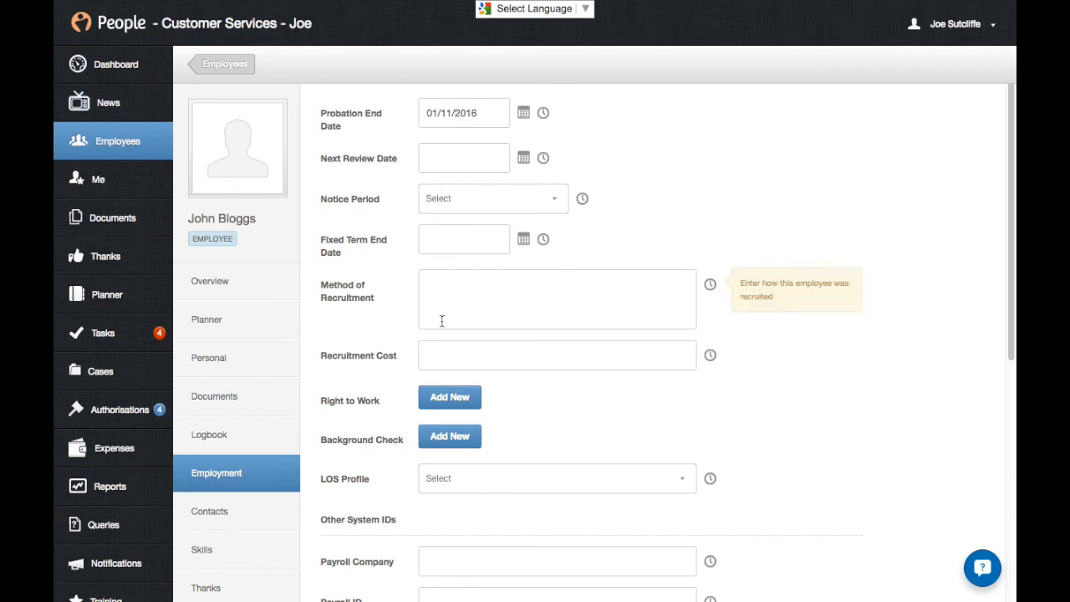
pyautogui.scroll(-1, 354, 342)
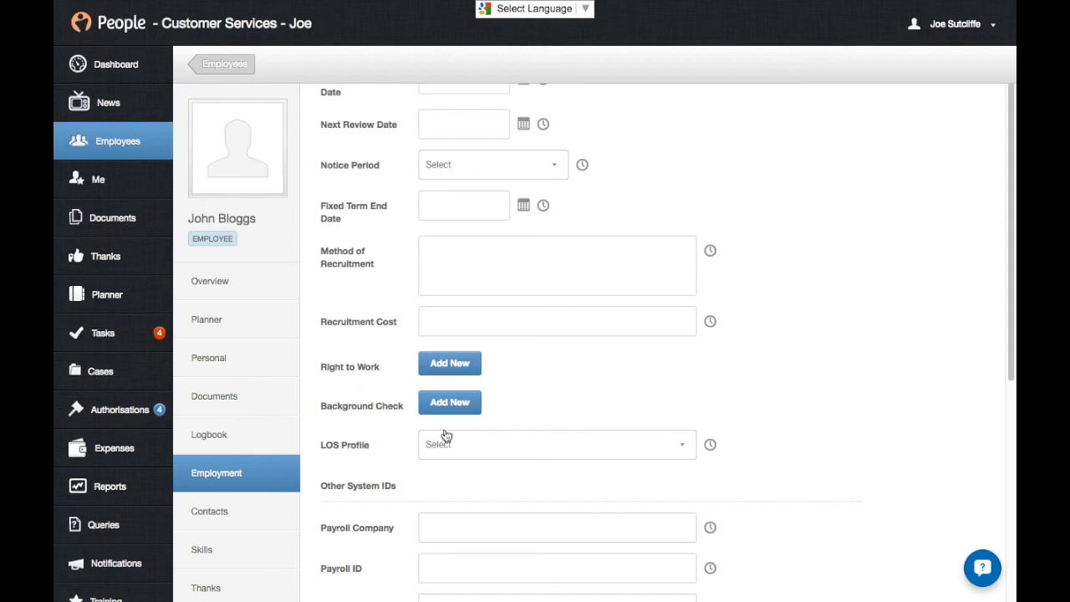
pyautogui.scroll(-4, 413, 351)
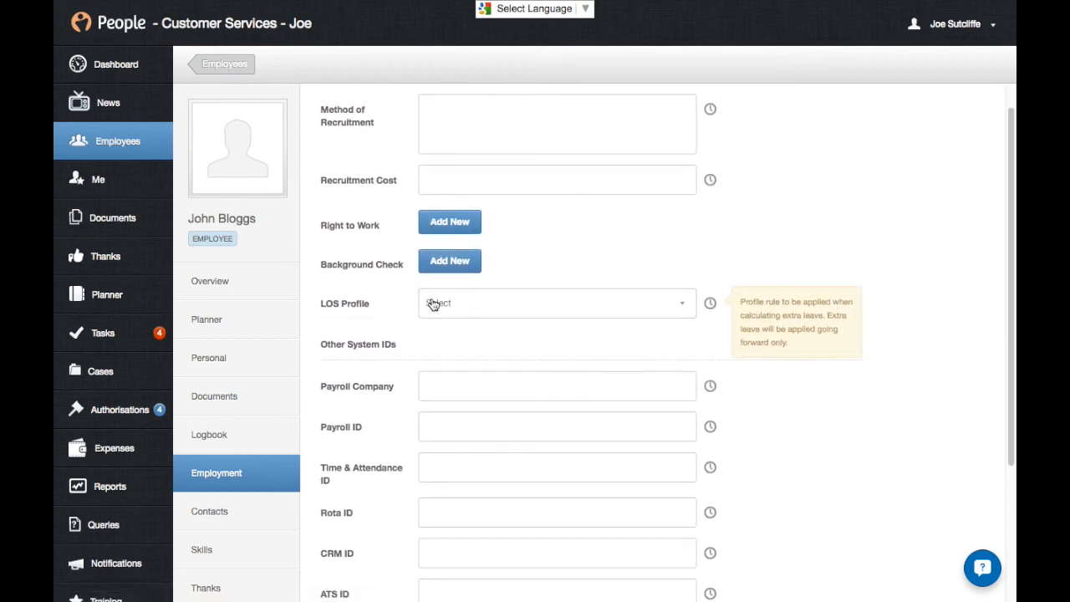
pyautogui.scroll(-3, 397, 319)
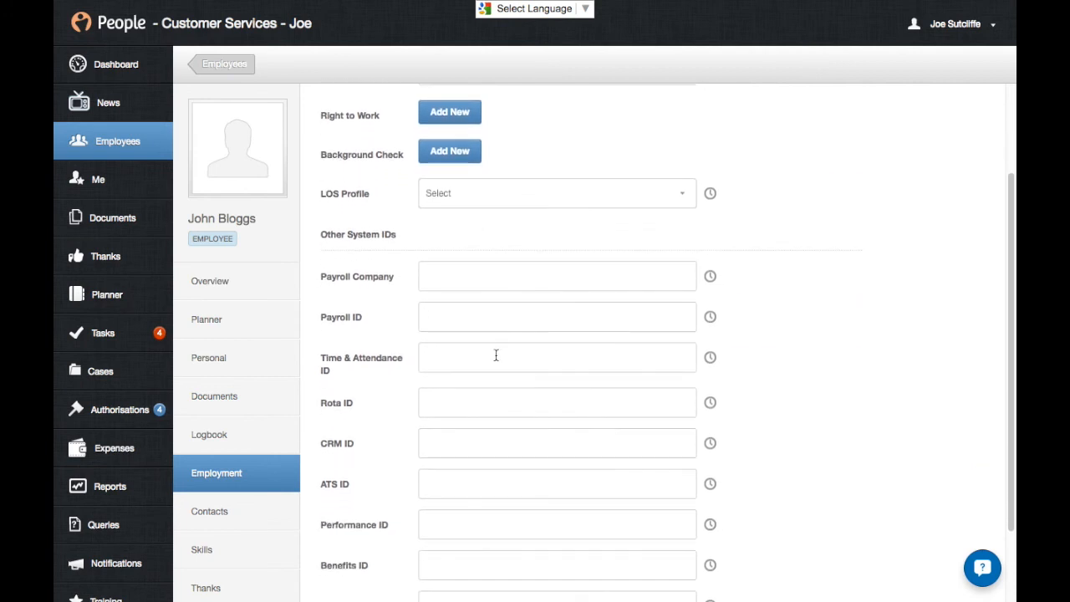
pyautogui.scroll(-1, 494, 366)
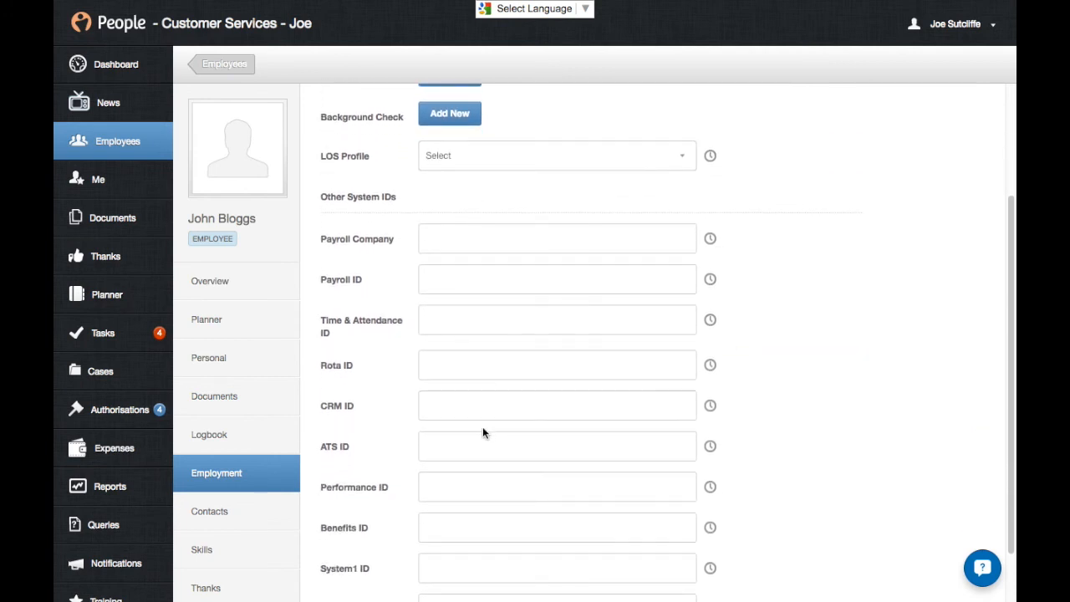
# Review the employee's contact, bank and emergency contact fields, and view the skills earned.
pyautogui.click(204, 519)
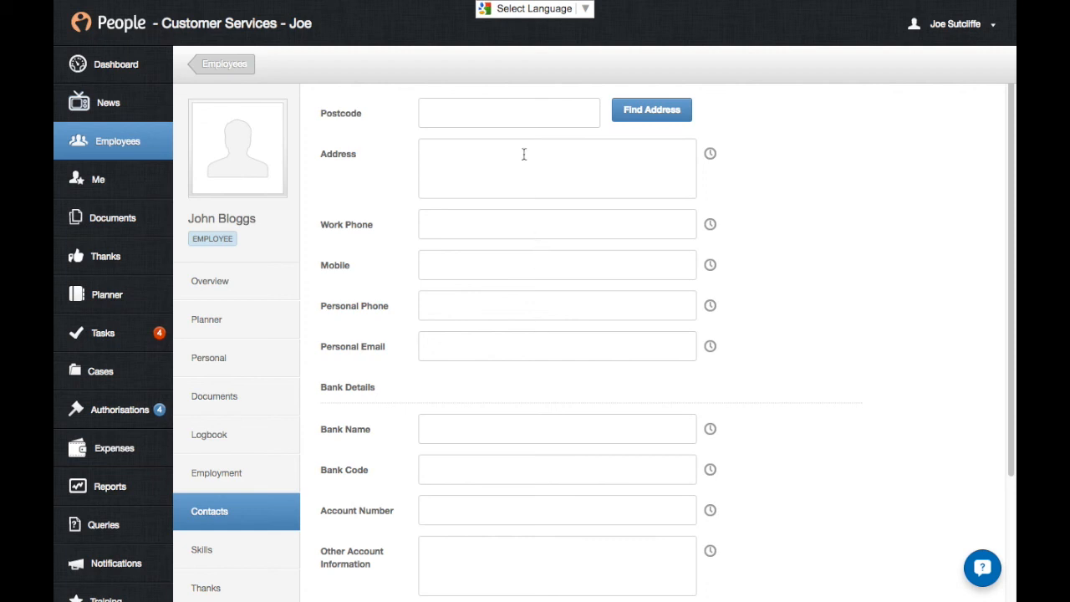
pyautogui.scroll(-4, 487, 449)
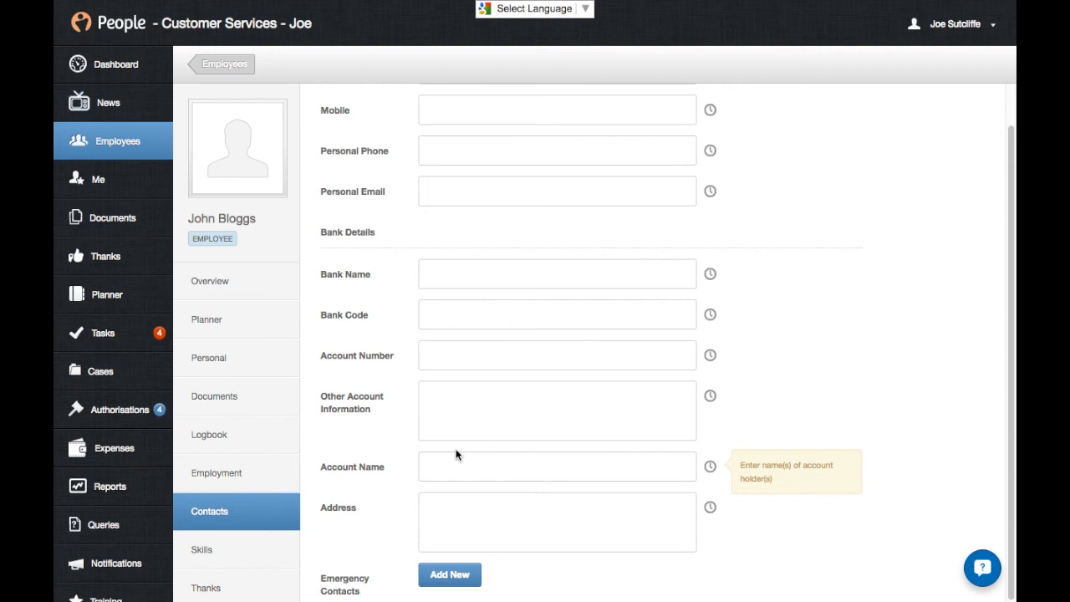
pyautogui.click(197, 552)
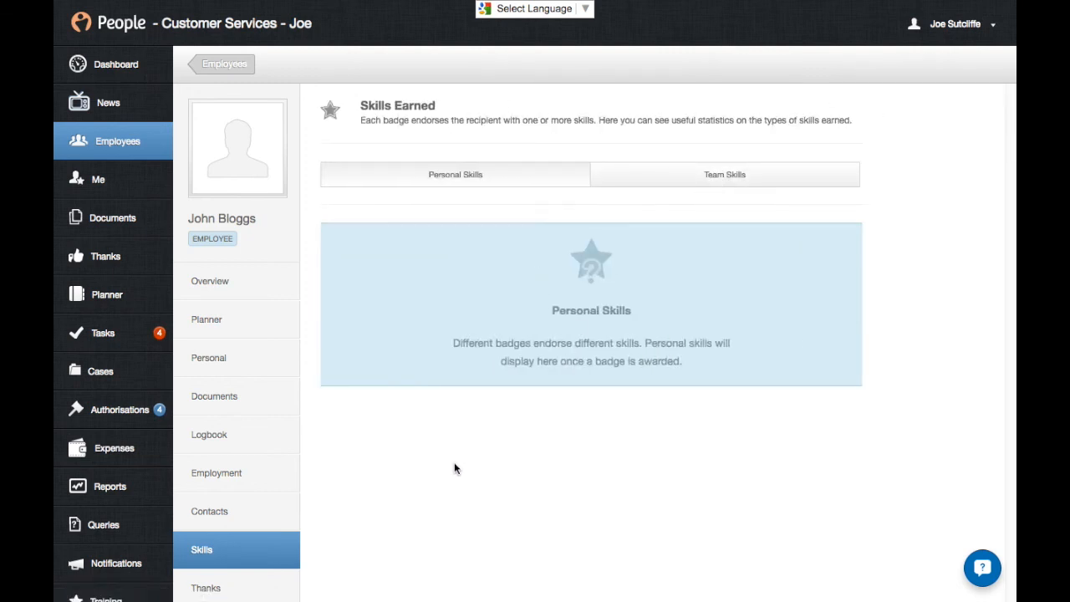
# Look through the employee's Thanks, Performance and Case Log sections.
pyautogui.click(236, 588)
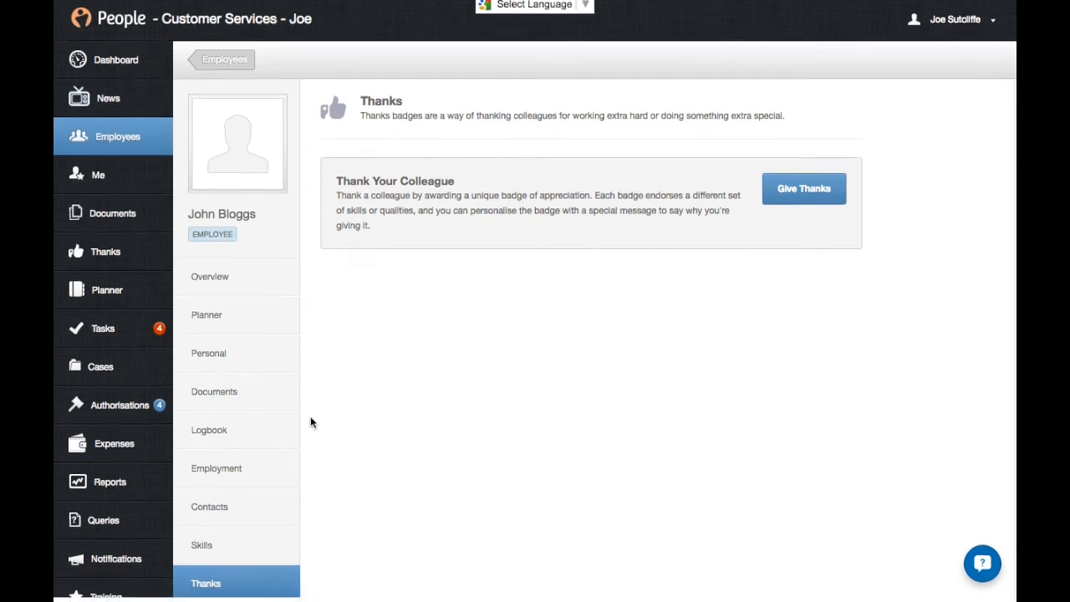
pyautogui.scroll(-3, 285, 560)
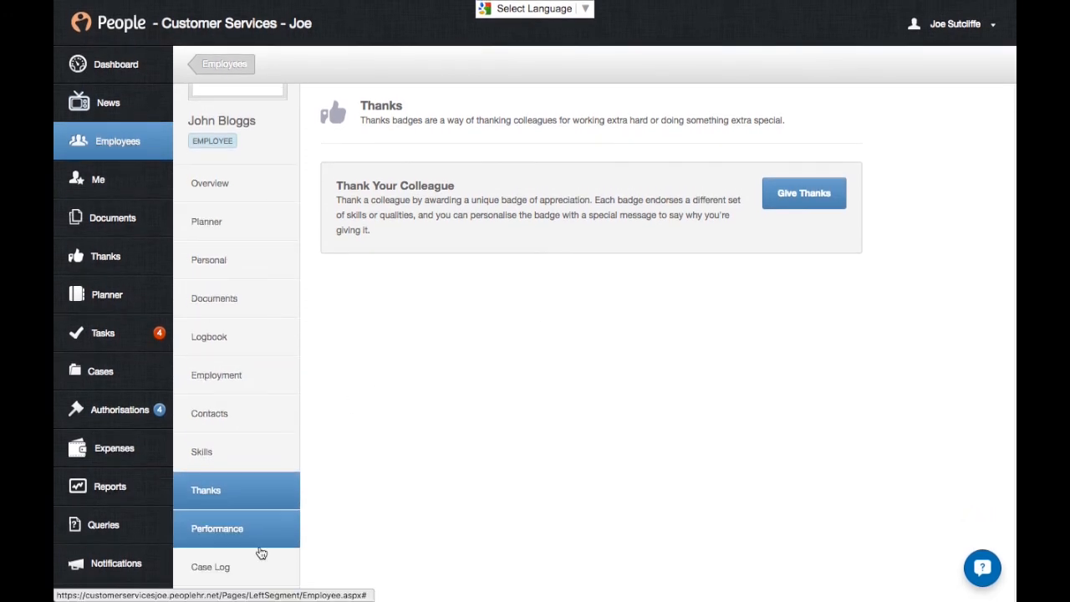
pyautogui.click(251, 531)
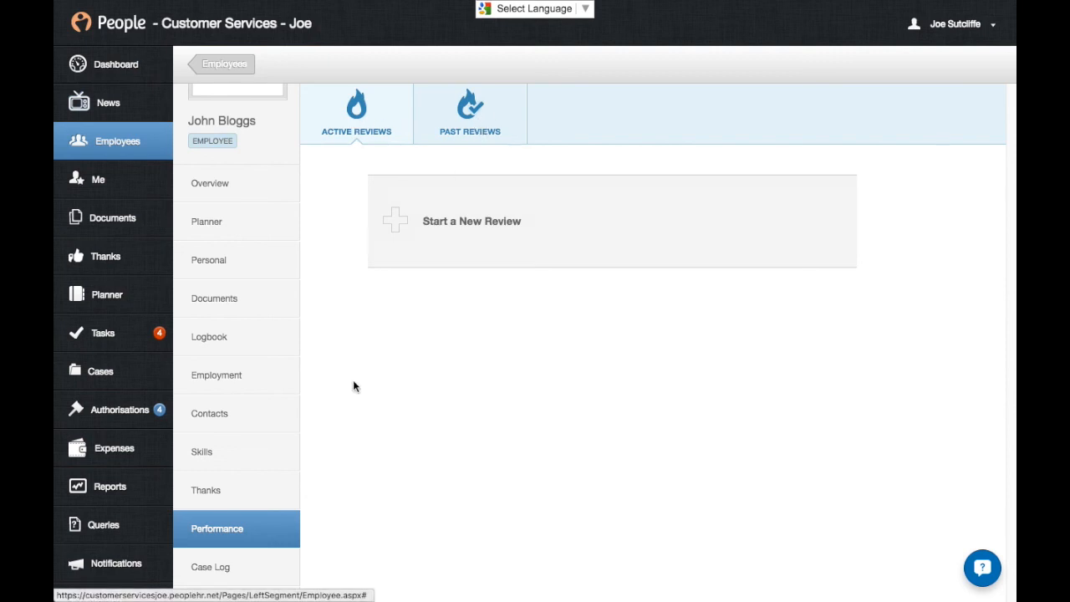
pyautogui.click(267, 567)
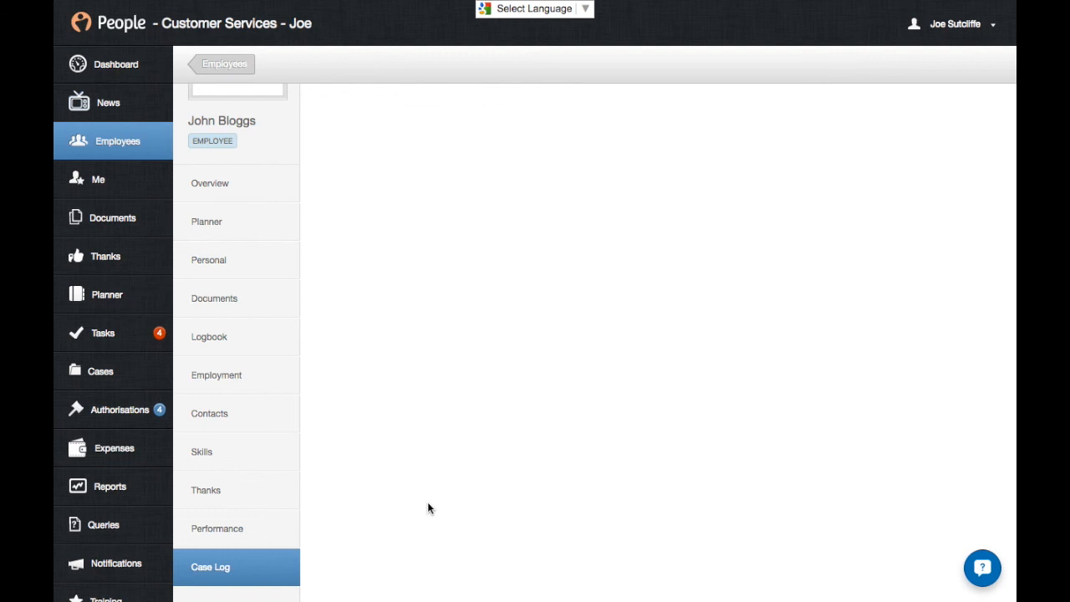